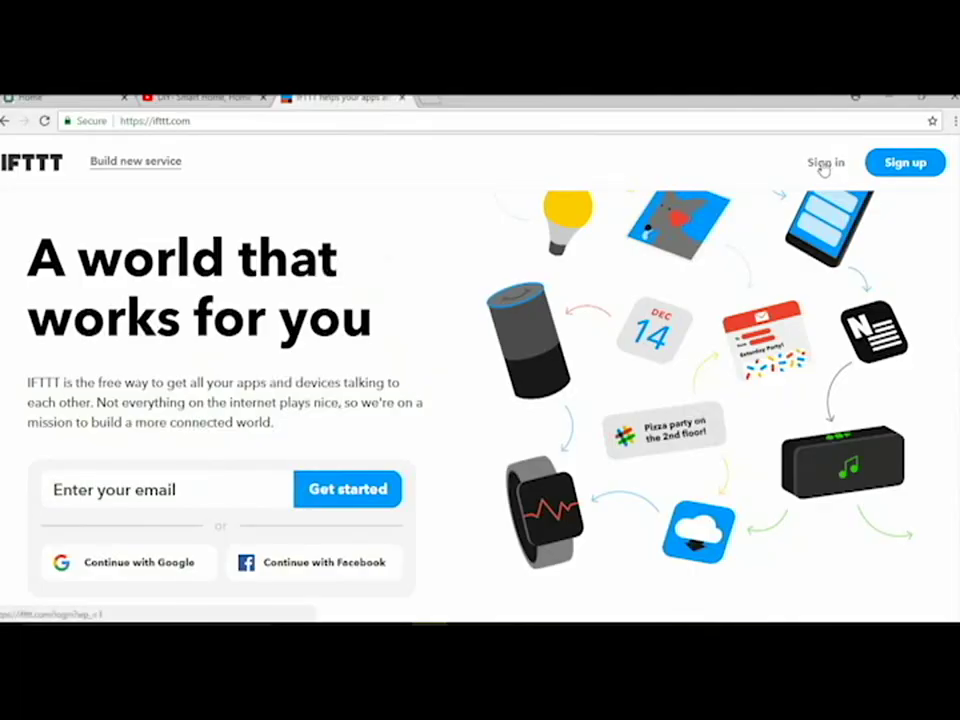
# Step: Open the IFTTT sign-in page from the home page
pyautogui.click(824, 163)
# Step: Sign in to IFTTT with the account e-mail and password
pyautogui.click(508, 330)
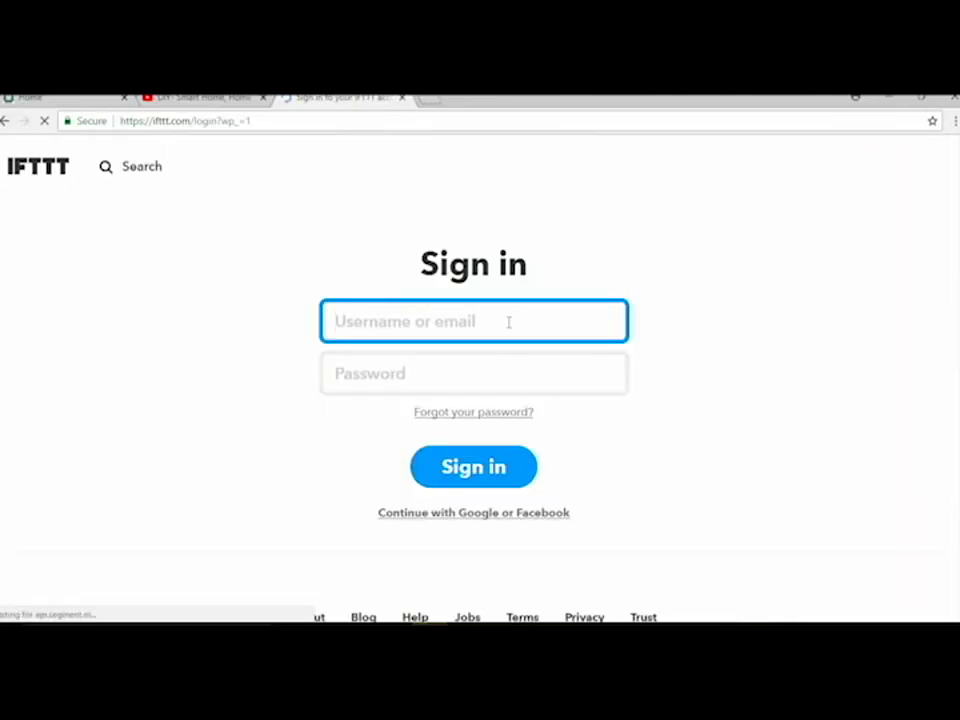
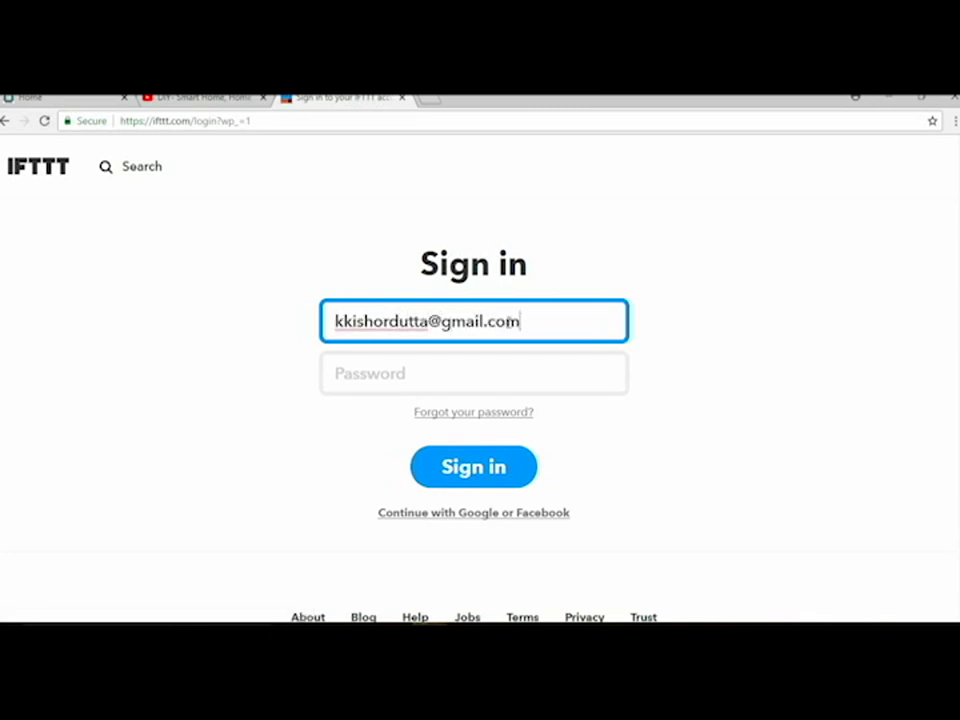
pyautogui.click(471, 367)
pyautogui.write('*****')
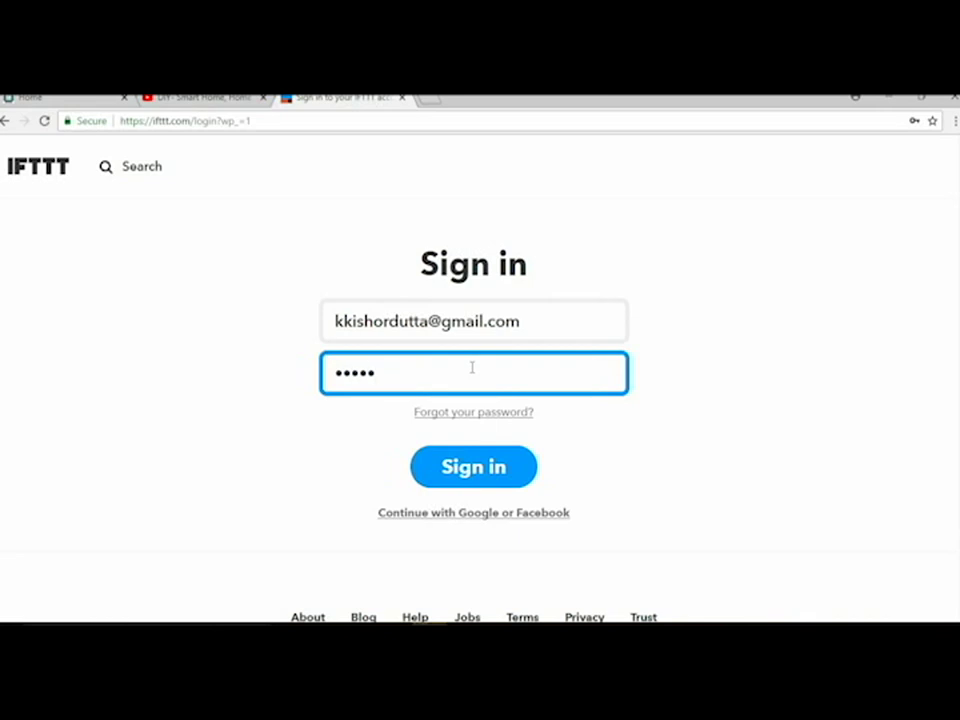
pyautogui.write('*****')
pyautogui.click(460, 466)
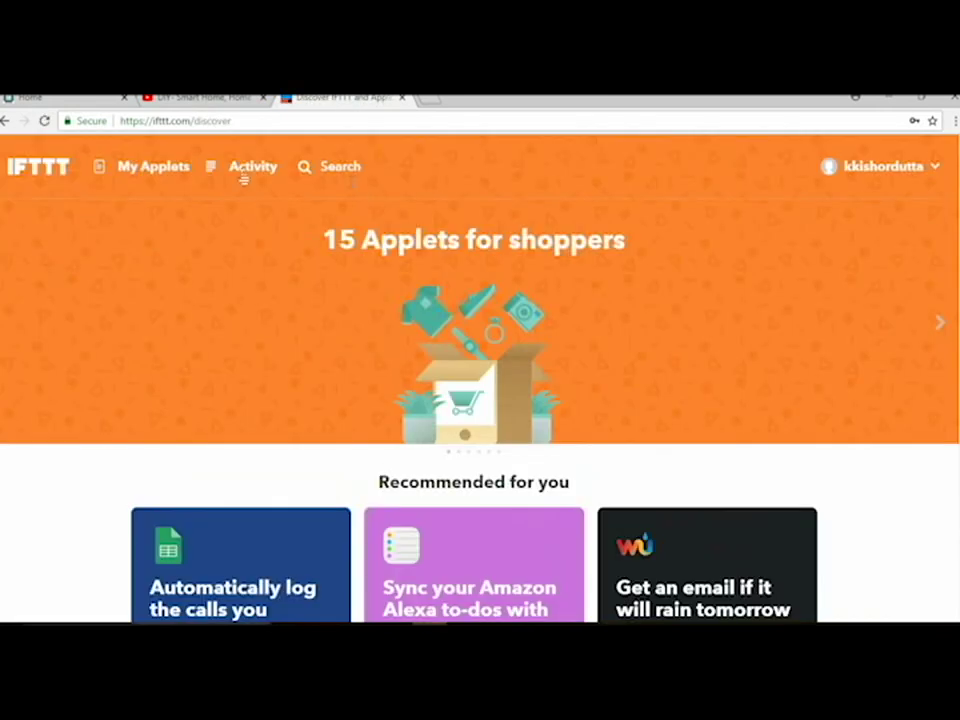
# Step: Start a new applet with Google Assistant's 'Say a simple phrase' trigger, phrase 'turn on my fan'
pyautogui.click(150, 167)
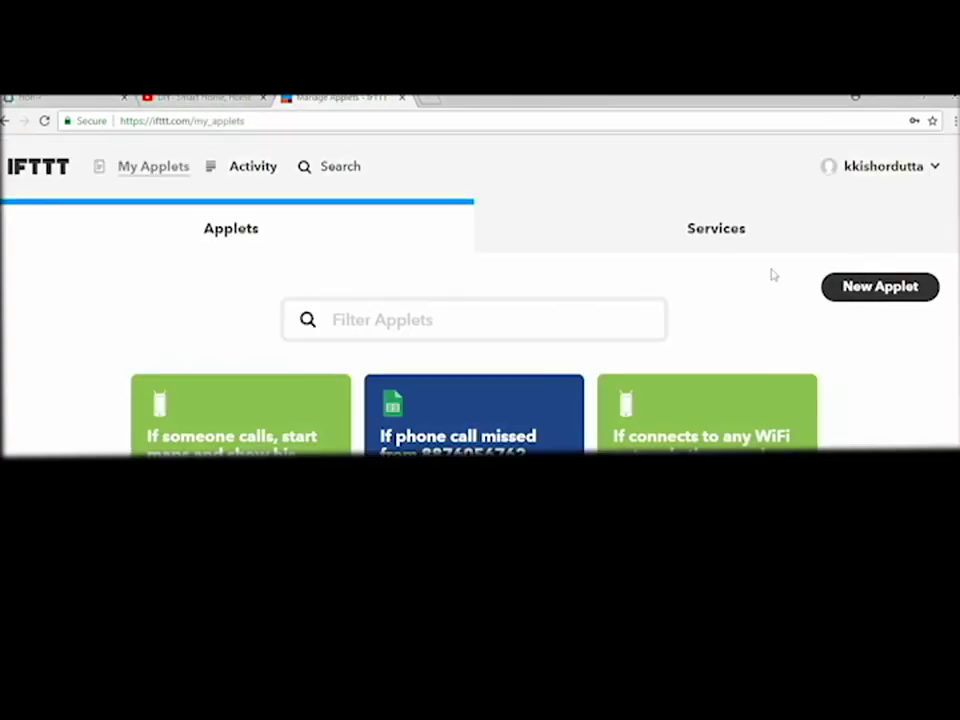
pyautogui.click(880, 287)
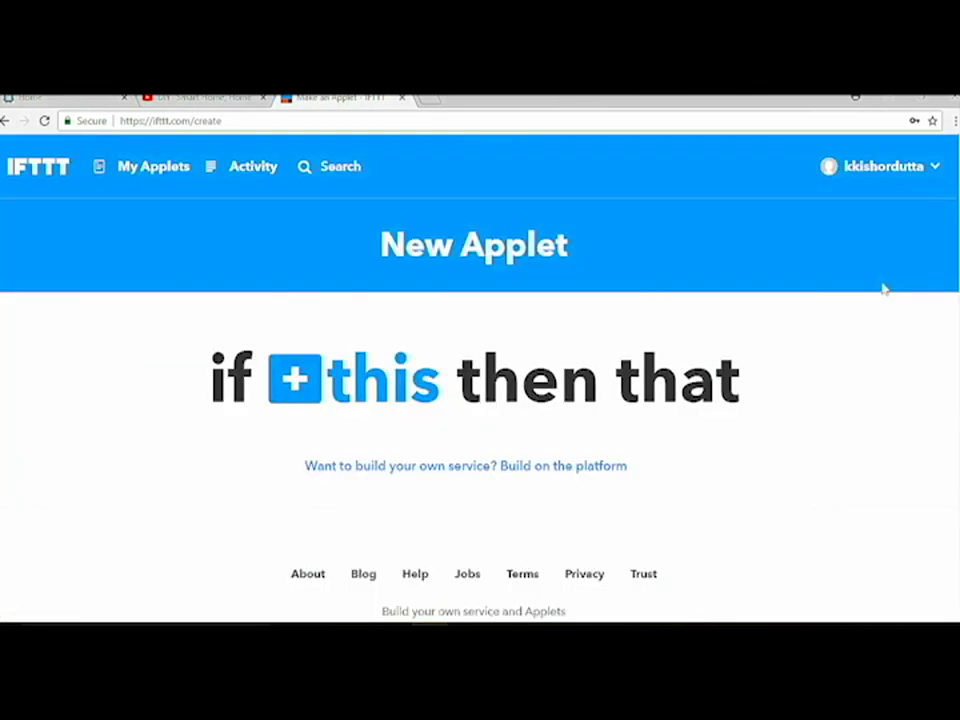
pyautogui.click(312, 388)
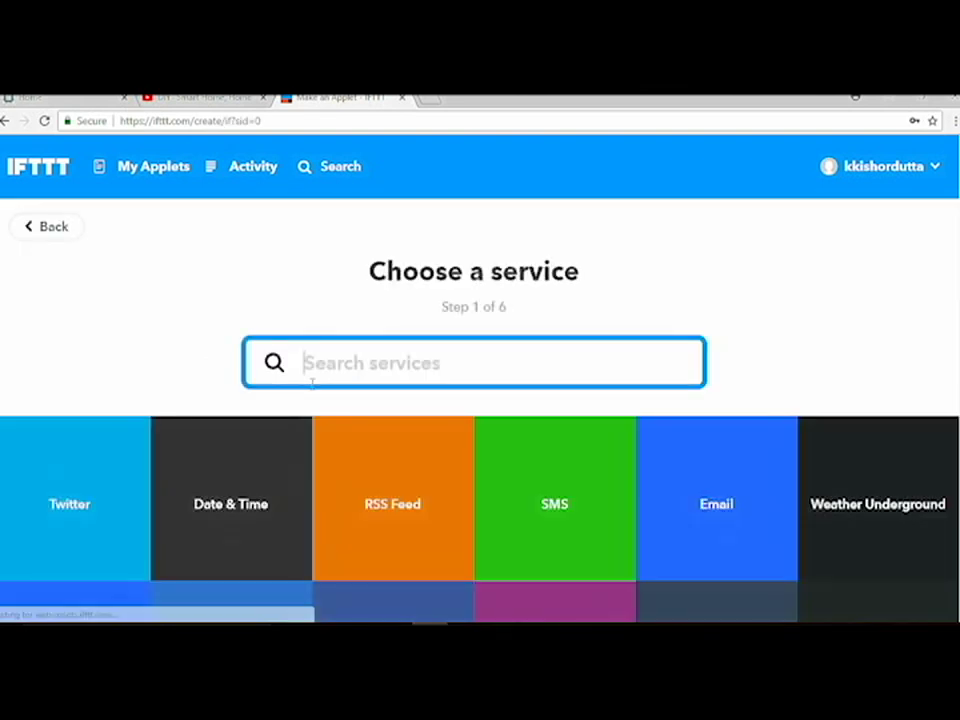
pyautogui.write('goo')
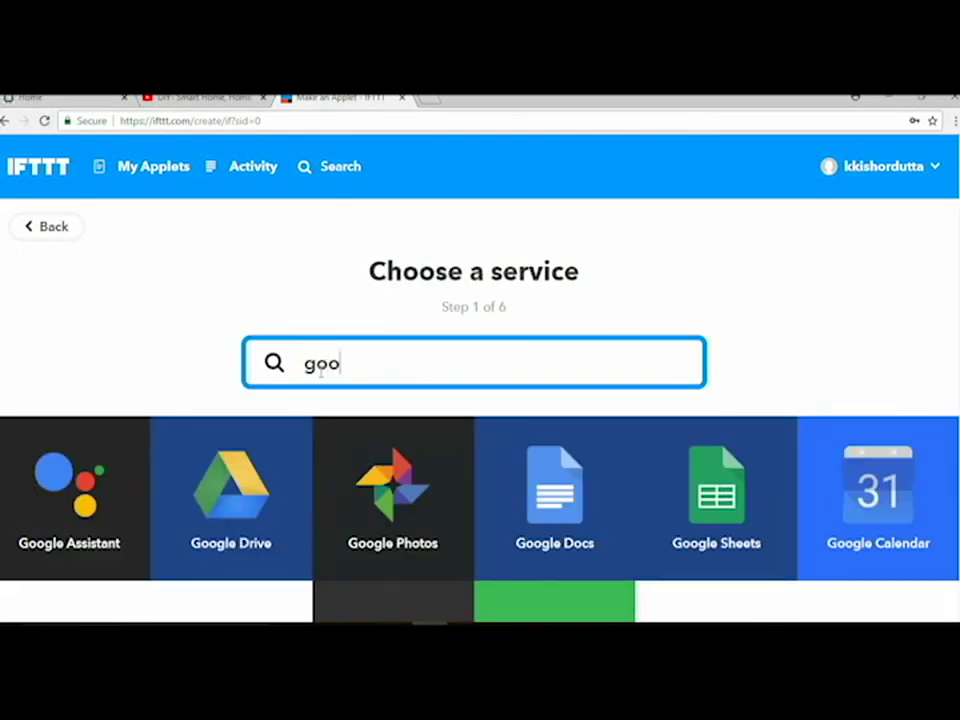
pyautogui.click(86, 504)
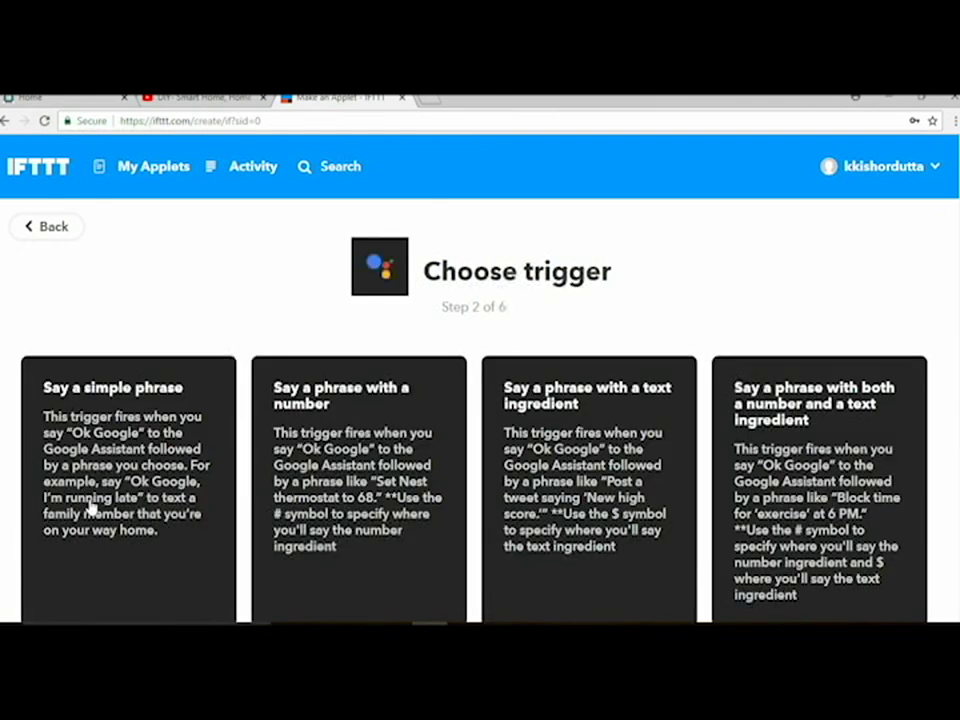
pyautogui.click(113, 435)
pyautogui.click(422, 529)
pyautogui.write('turn')
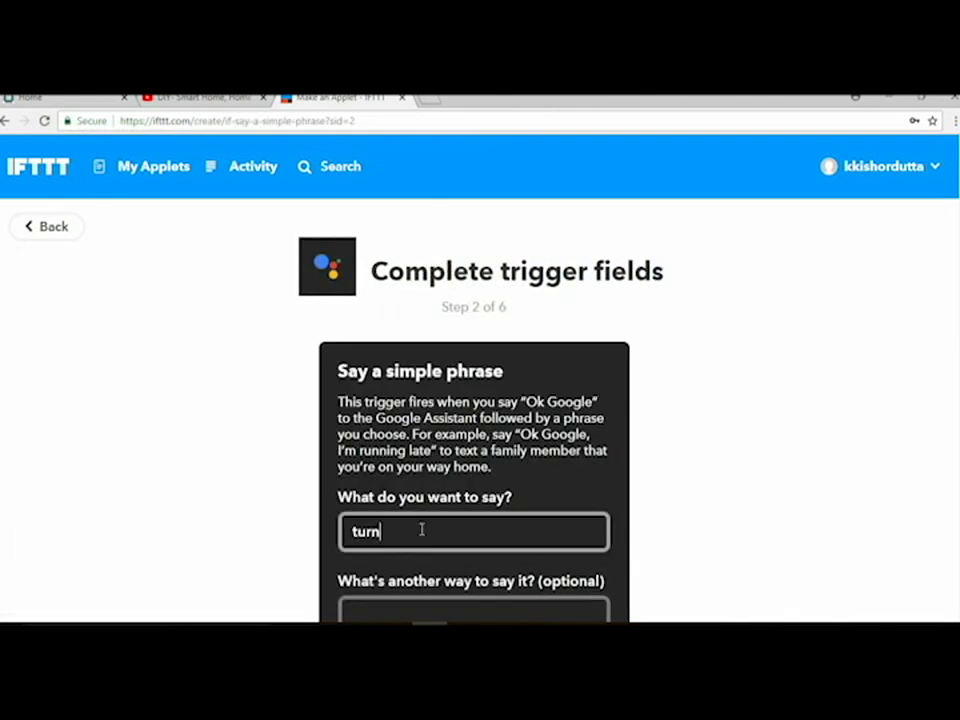
pyautogui.write(' on my f')
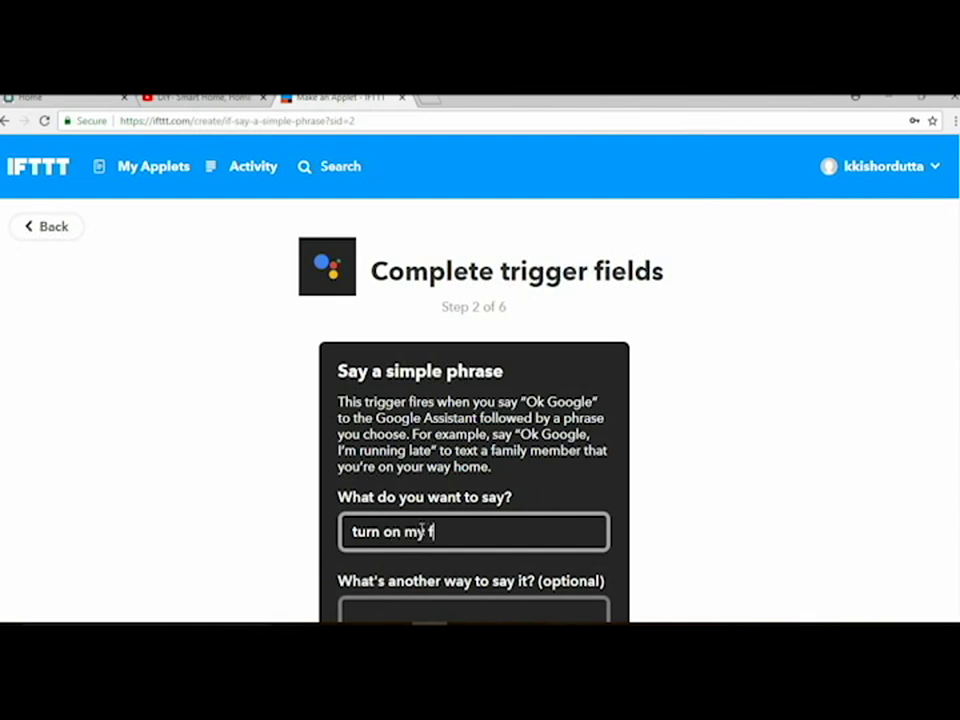
pyautogui.write('an')
# Step: Add alternative phrases 'please put my fan on' and 'fan on'
pyautogui.scroll(-2, 900, 330)
pyautogui.click(529, 462)
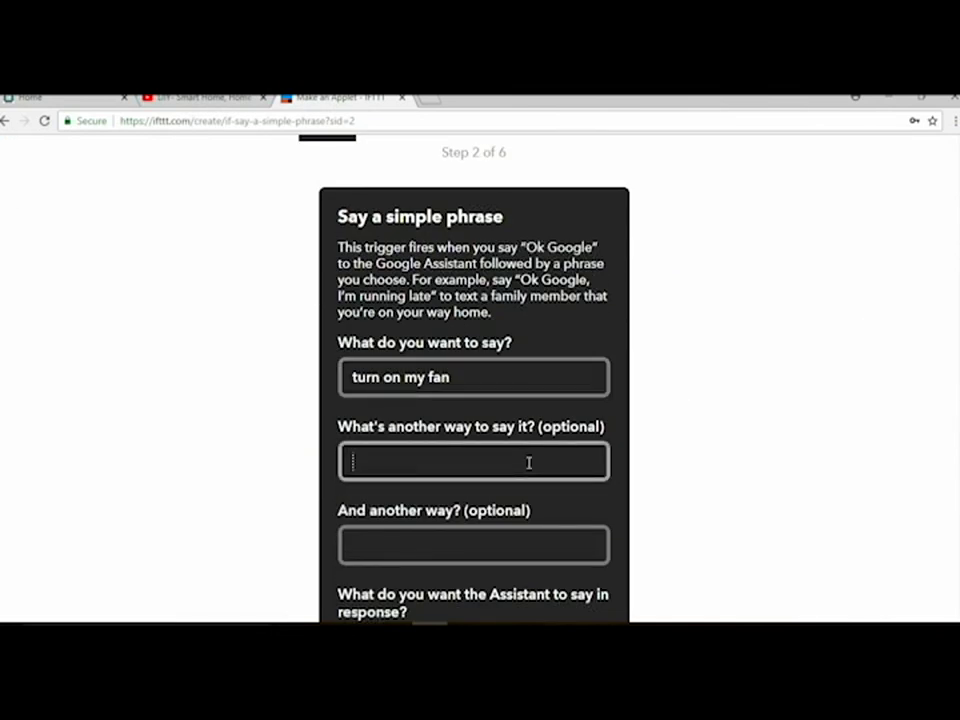
pyautogui.write('please turn ')
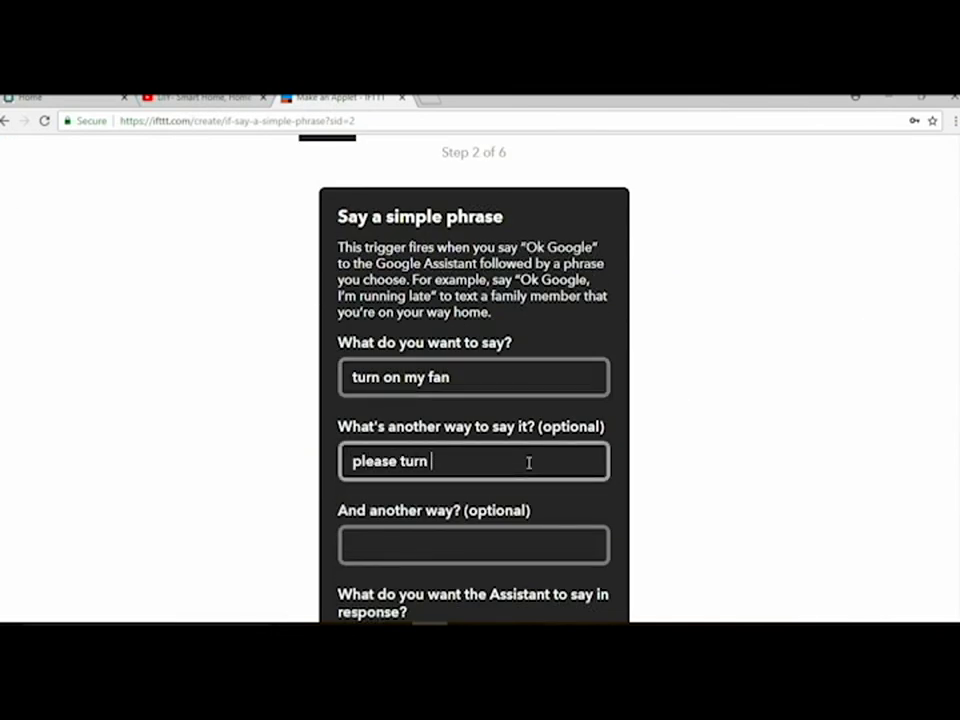
pyautogui.write('o')
pyautogui.press('BackSpace')
pyautogui.press('BackSpace')
pyautogui.press('BackSpace')
pyautogui.press('BackSpace')
pyautogui.press('BackSpace')
pyautogui.press('BackSpace')
pyautogui.write('put my fan on')
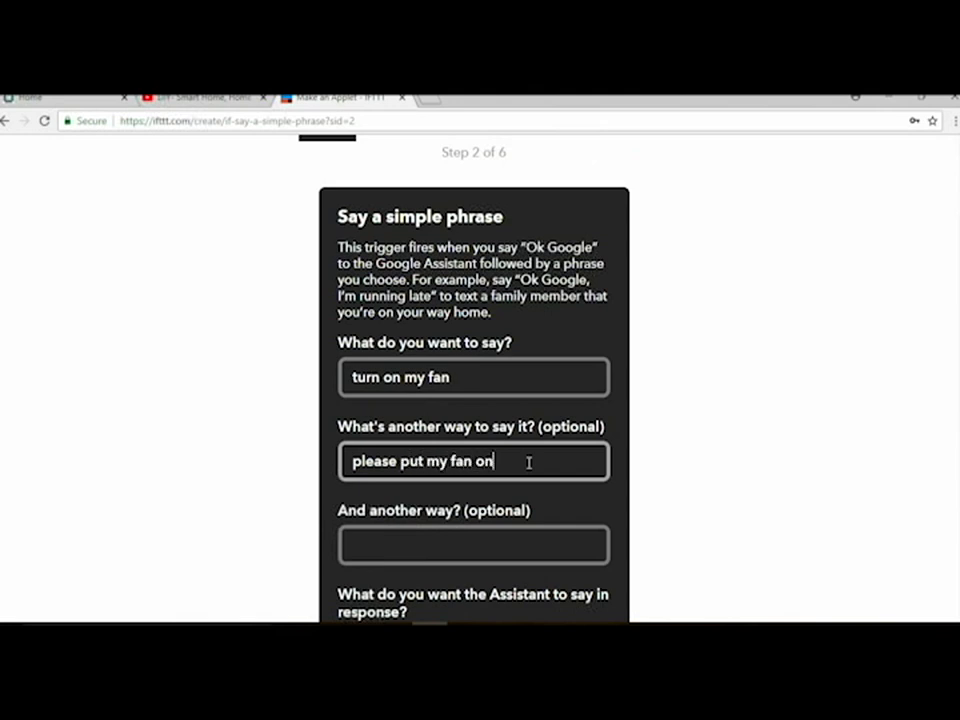
pyautogui.click(471, 553)
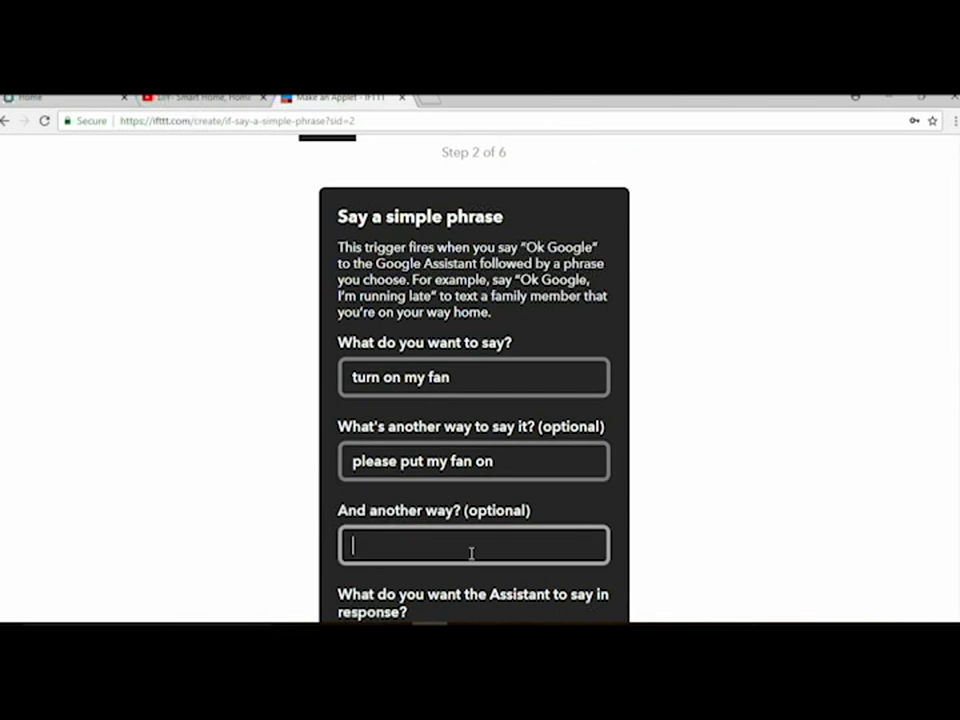
pyautogui.write('fan on')
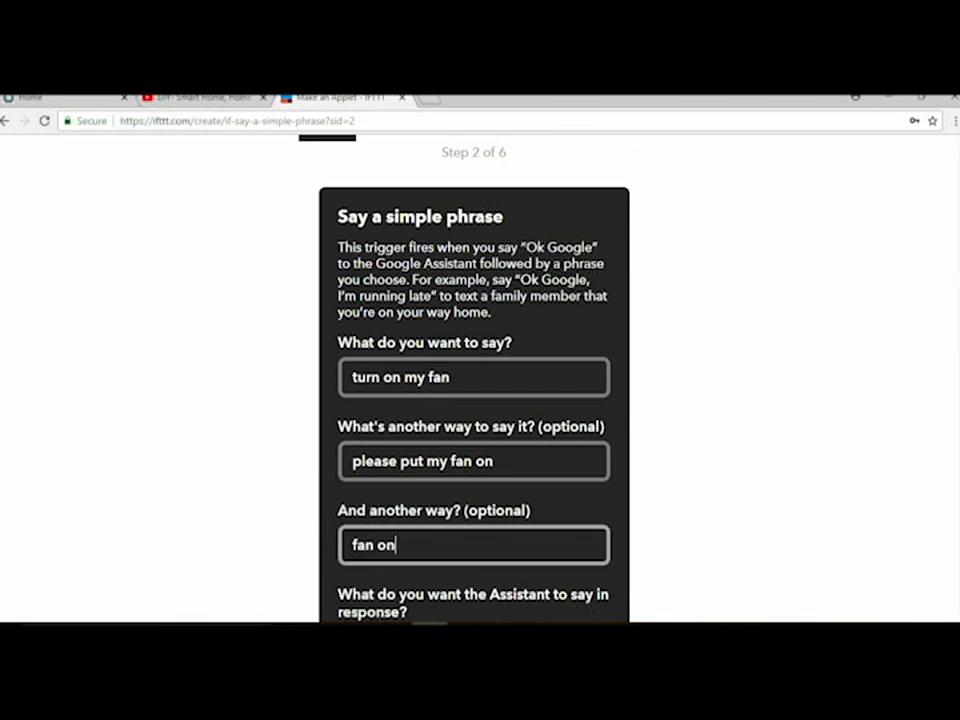
# Step: Set the response to 'Ok, turning on sir' and create the trigger
pyautogui.scroll(-2, 470, 553)
pyautogui.scroll(-1, 504, 418)
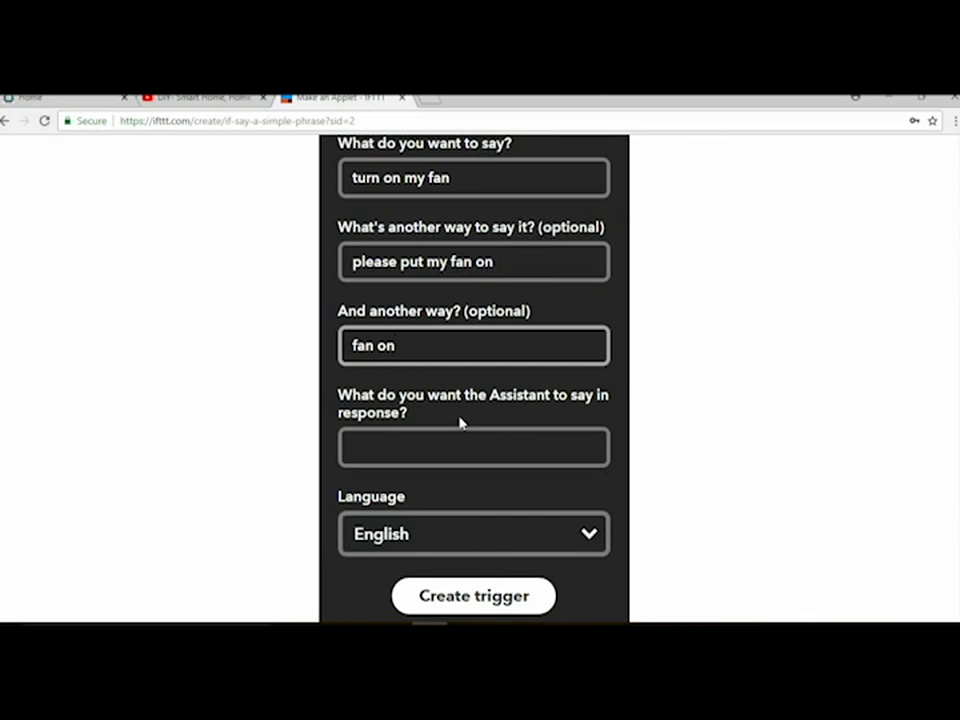
pyautogui.click(410, 442)
pyautogui.write('O')
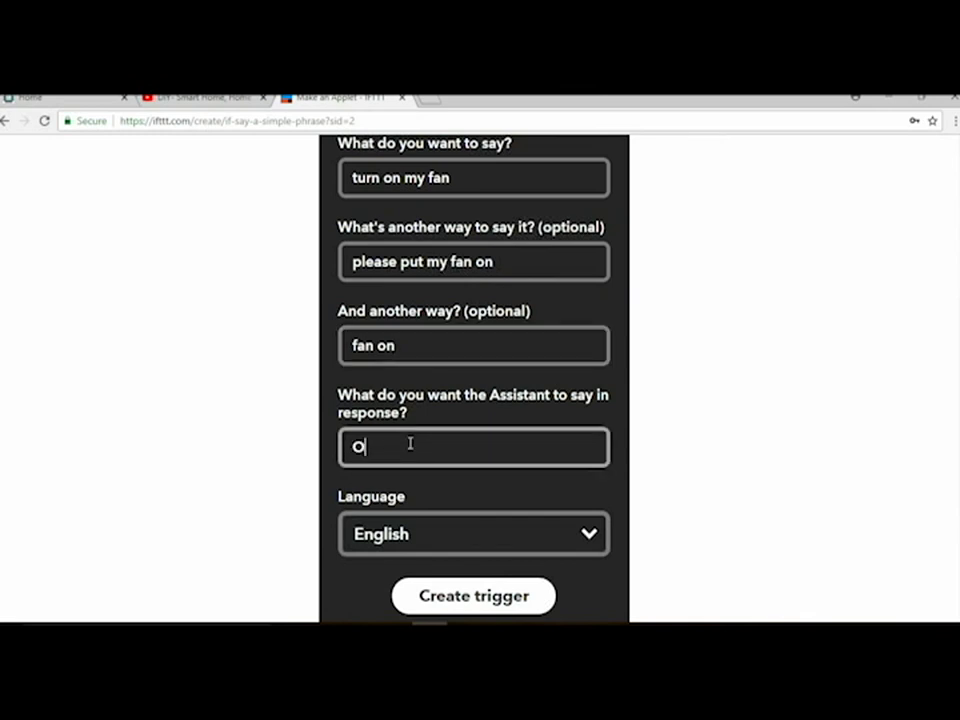
pyautogui.write('k, turning on sir.')
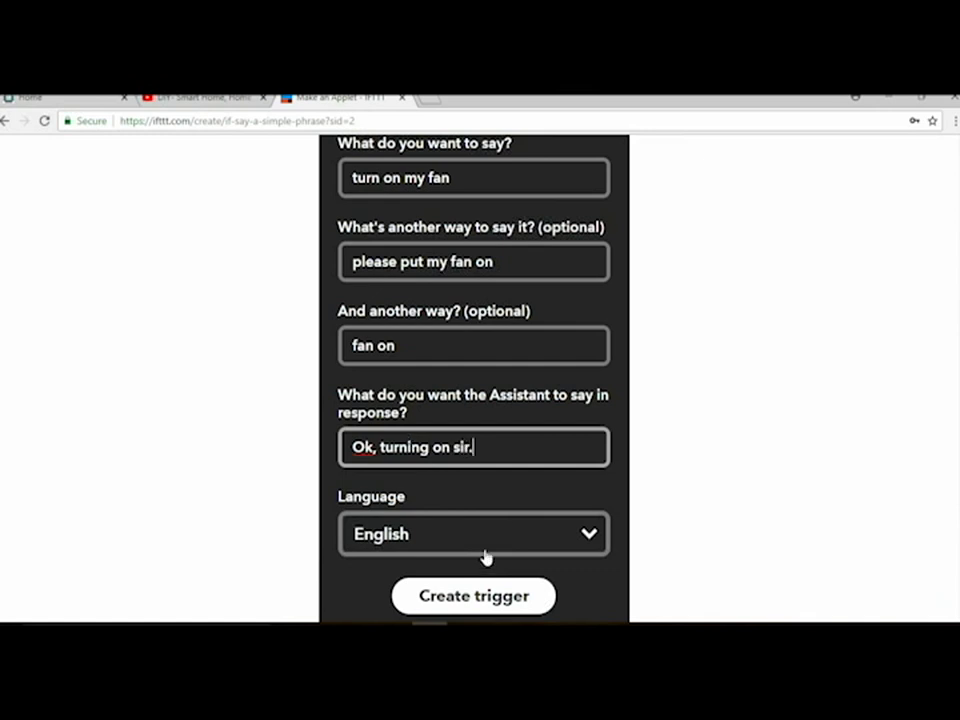
pyautogui.click(461, 600)
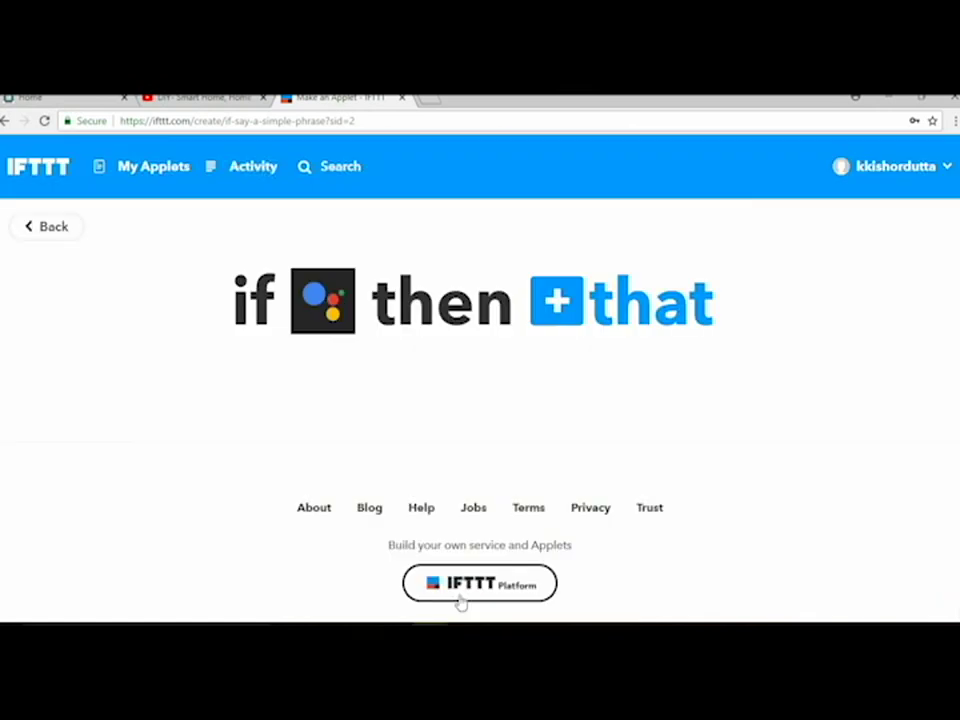
pyautogui.click(576, 302)
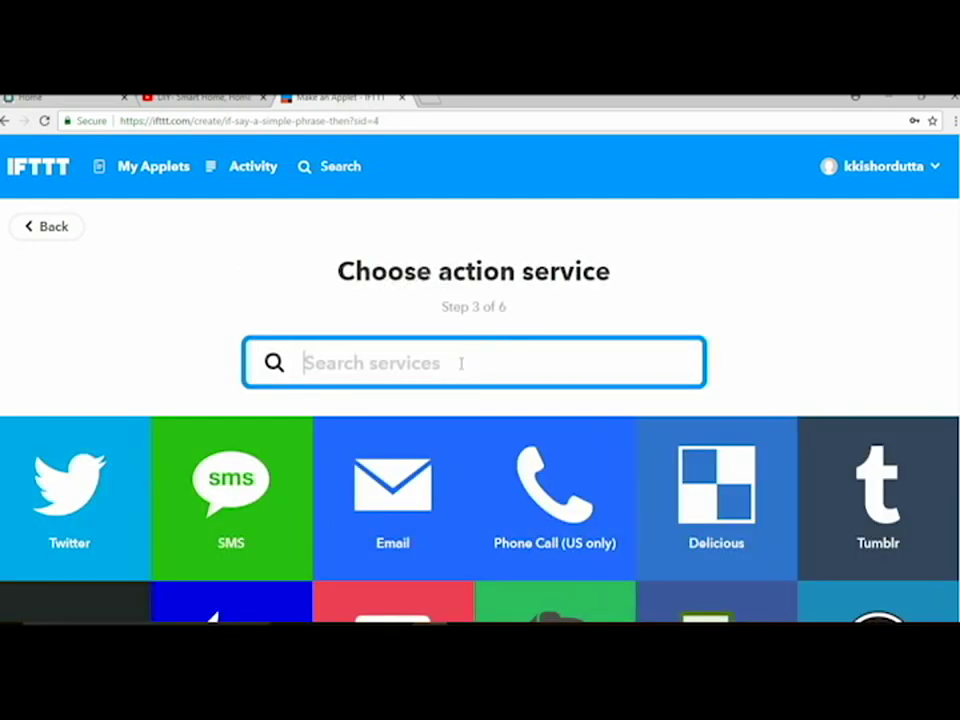
pyautogui.write('web')
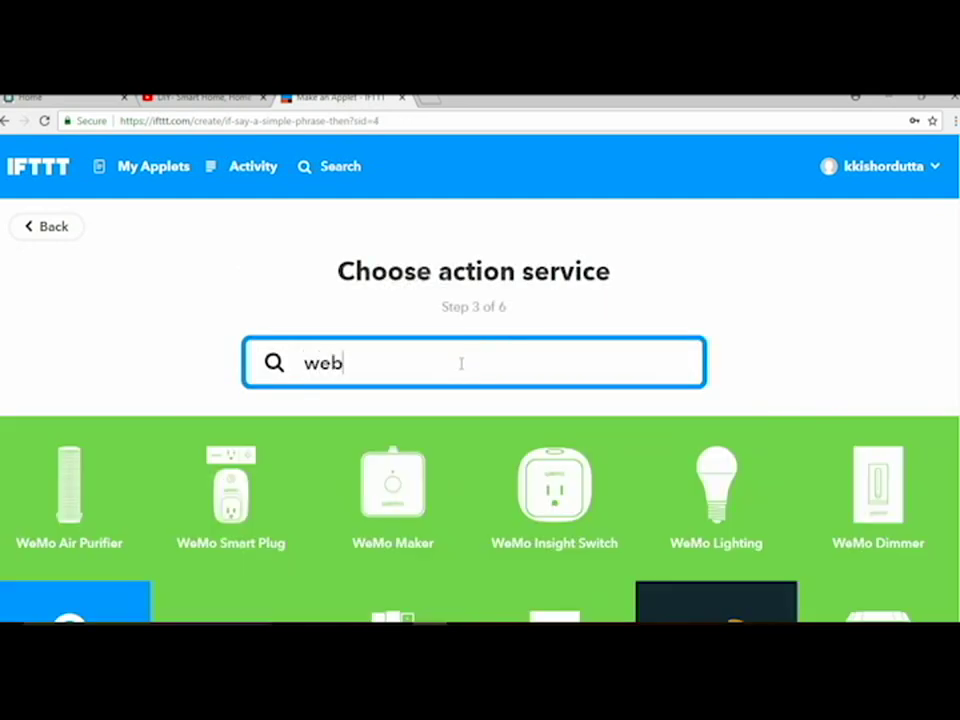
pyautogui.click(508, 492)
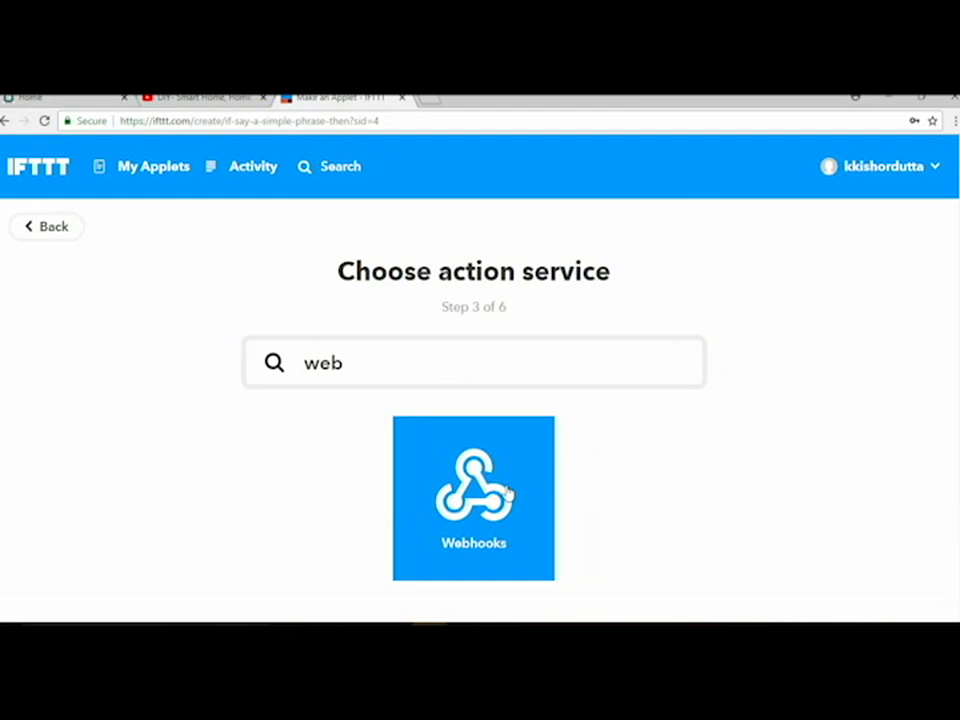
pyautogui.click(125, 398)
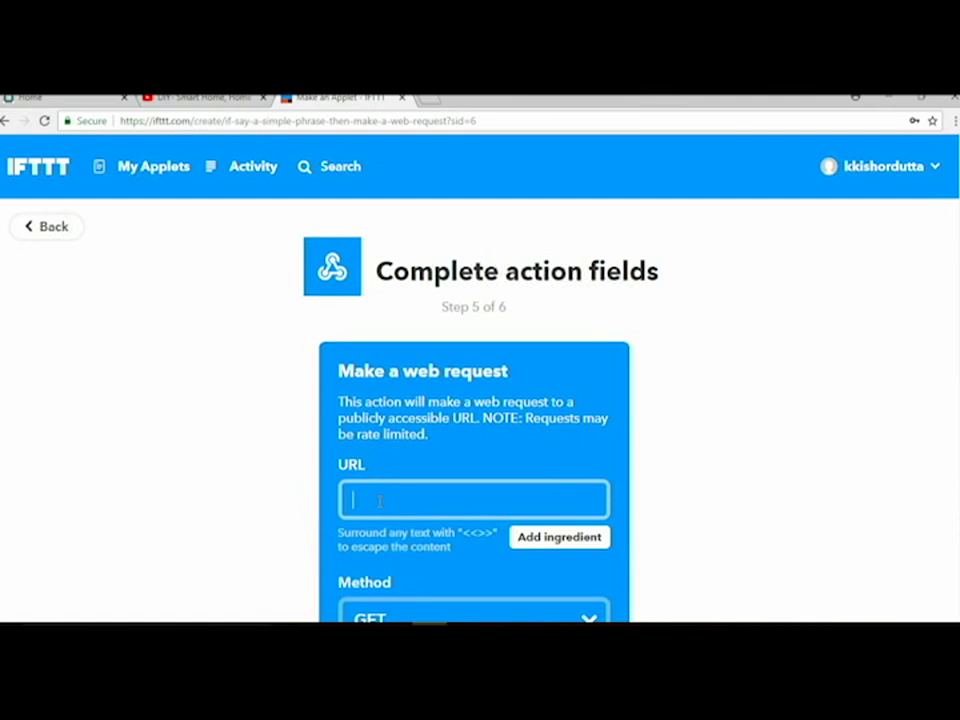
pyautogui.write('htt')
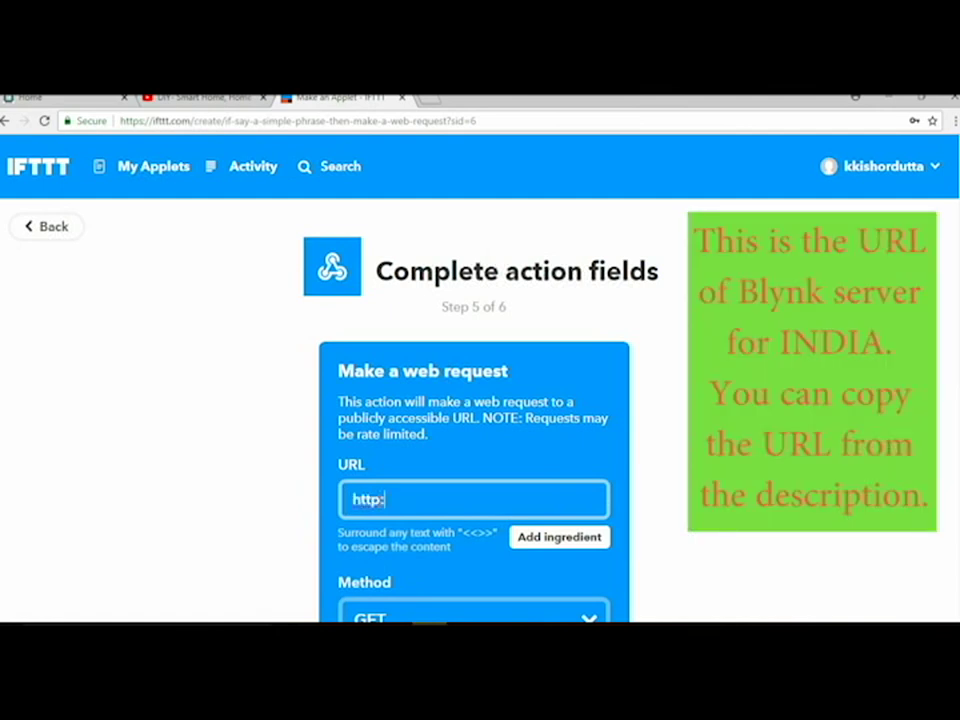
pyautogui.write('p://188.166.206')
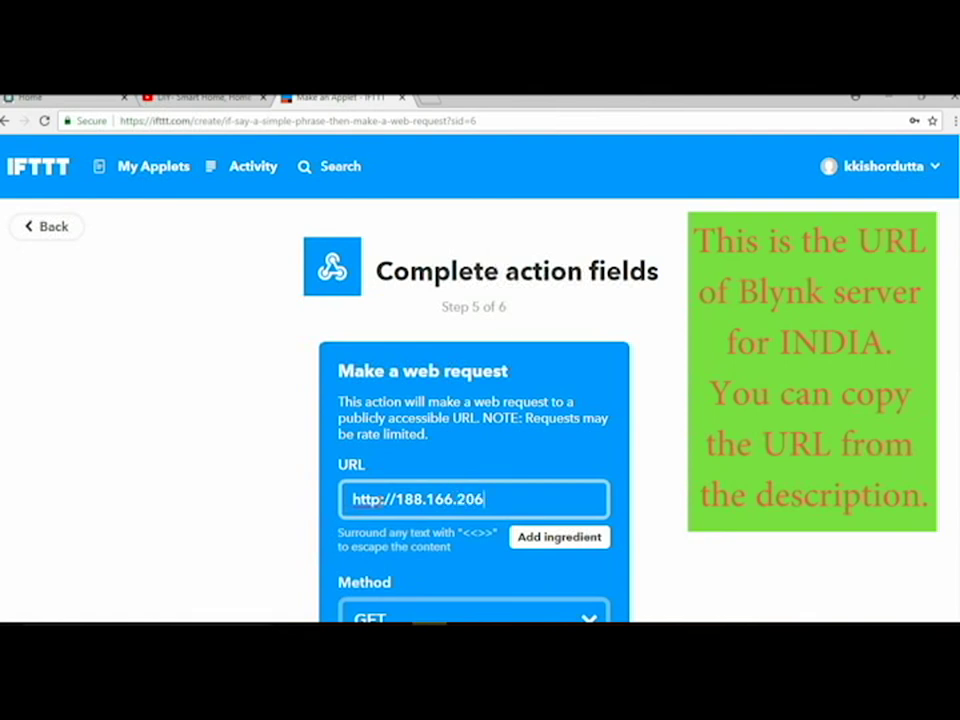
pyautogui.write('.43/AuthKey')
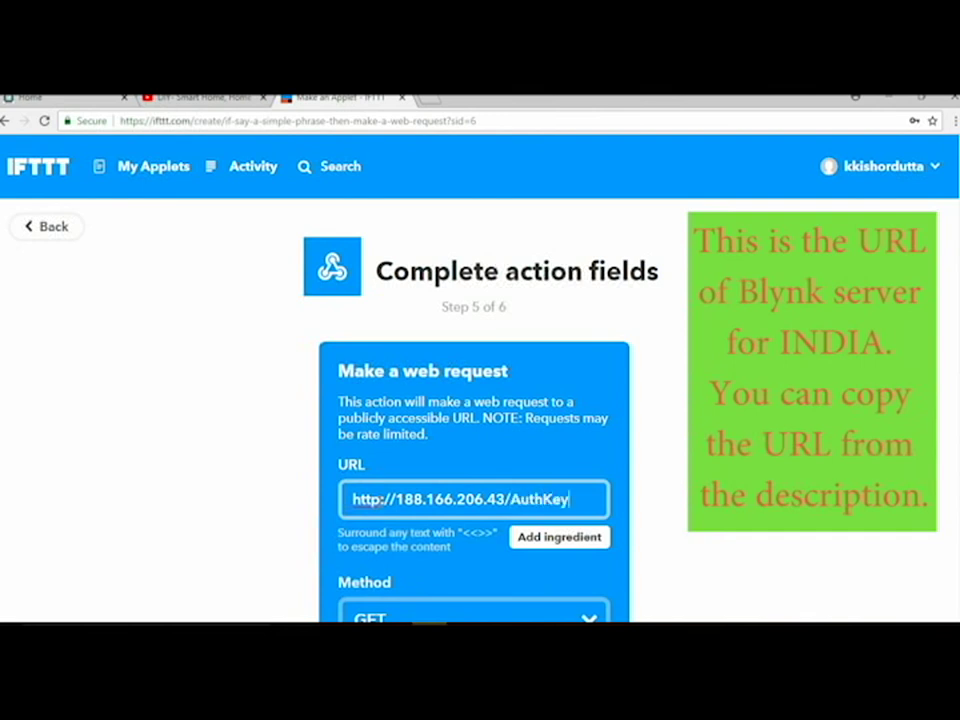
pyautogui.write('/update')
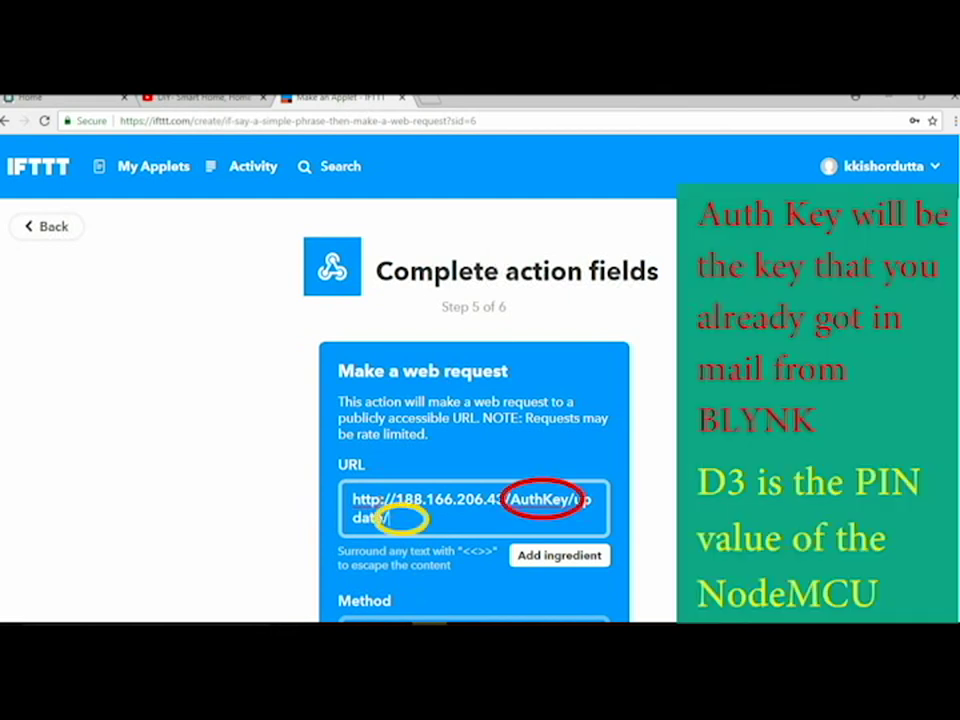
pyautogui.write('/D3?value=')
pyautogui.write('0')
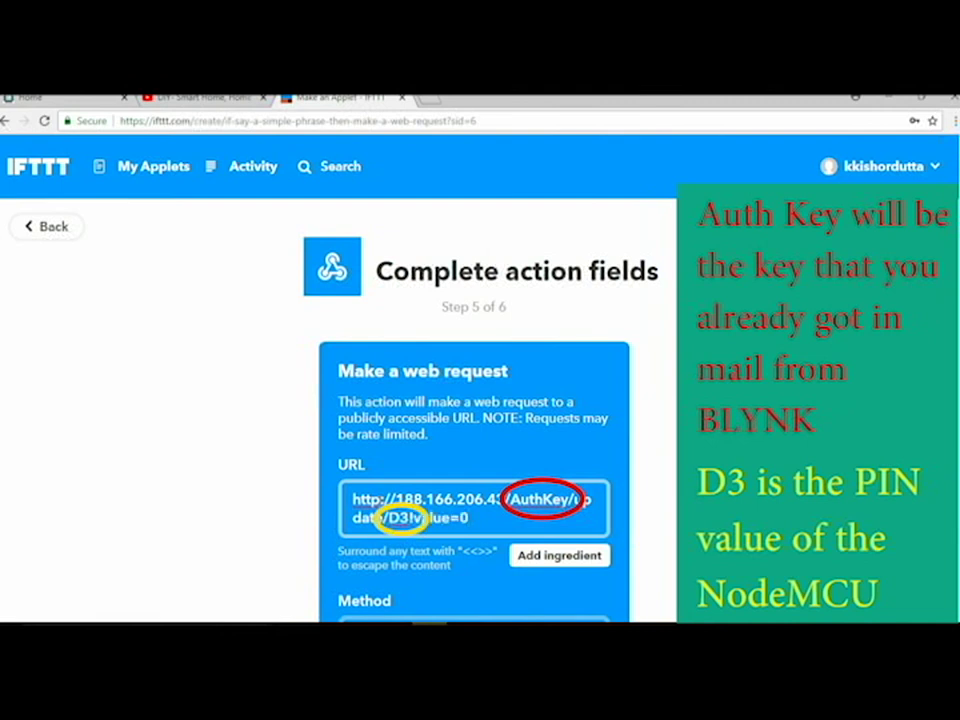
pyautogui.scroll(-1, 480, 400)
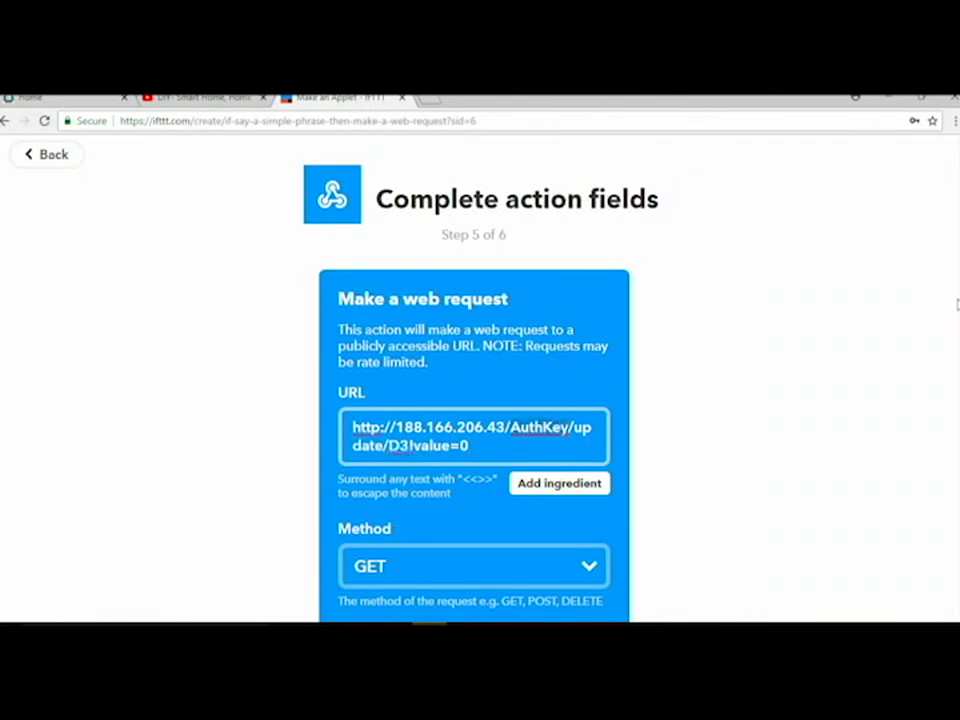
pyautogui.scroll(-1, 957, 368)
pyautogui.scroll(-2, 955, 375)
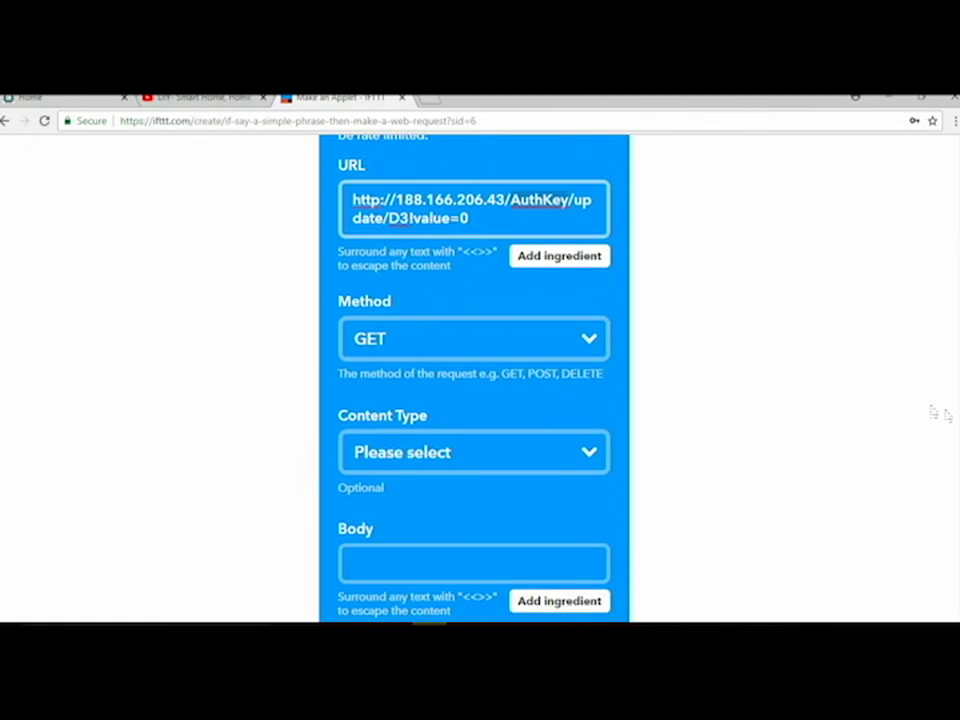
# Step: Use method PUT, content type application/json and body ["0"], then create the action
pyautogui.click(500, 339)
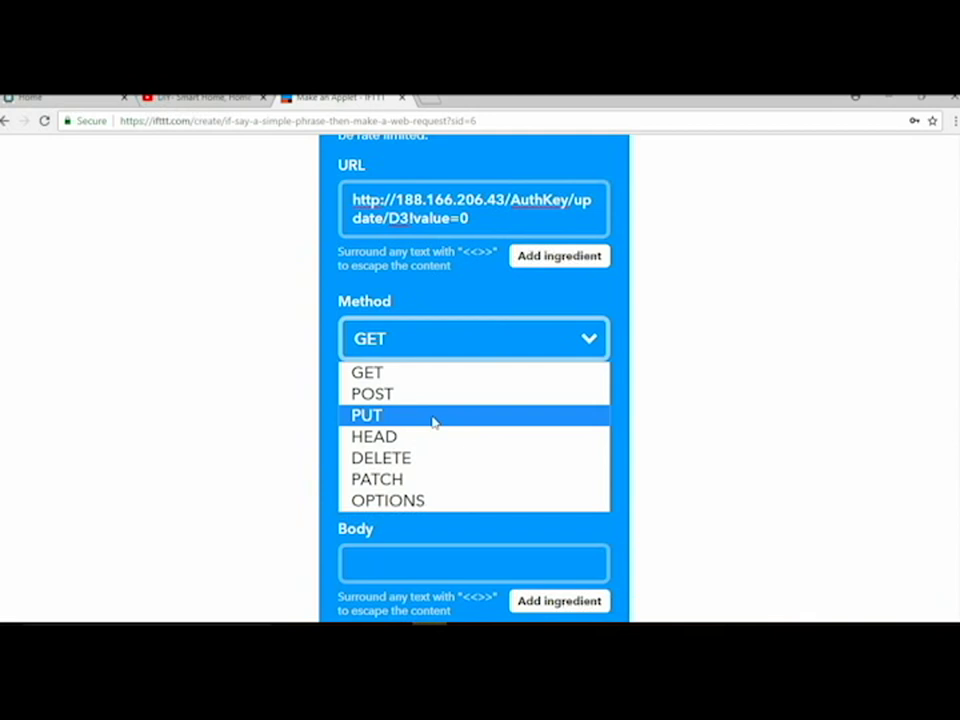
pyautogui.click(433, 416)
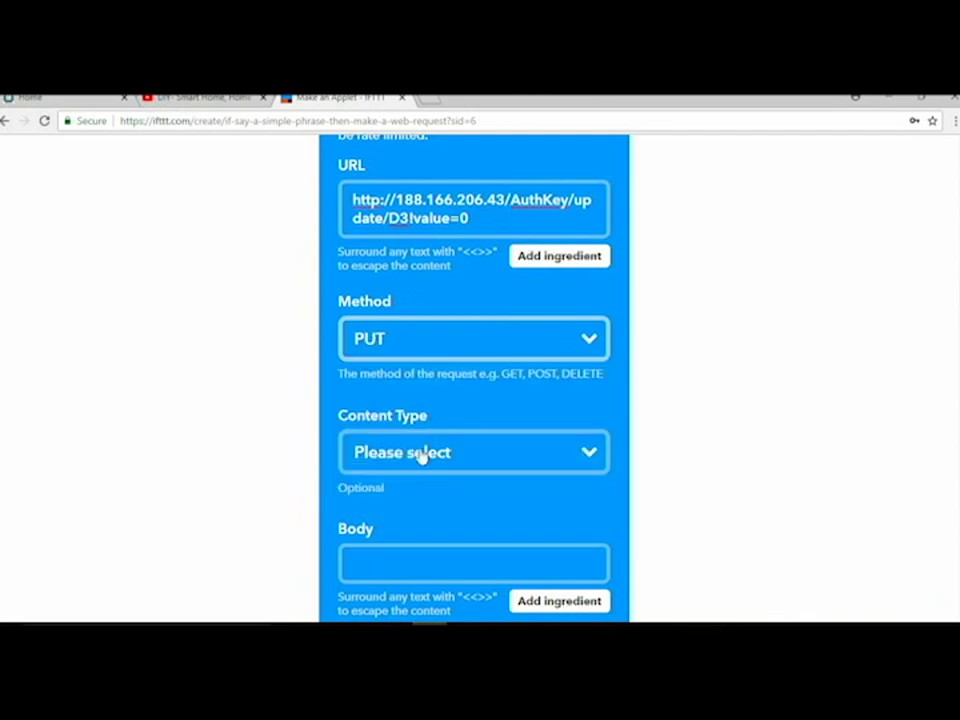
pyautogui.click(421, 455)
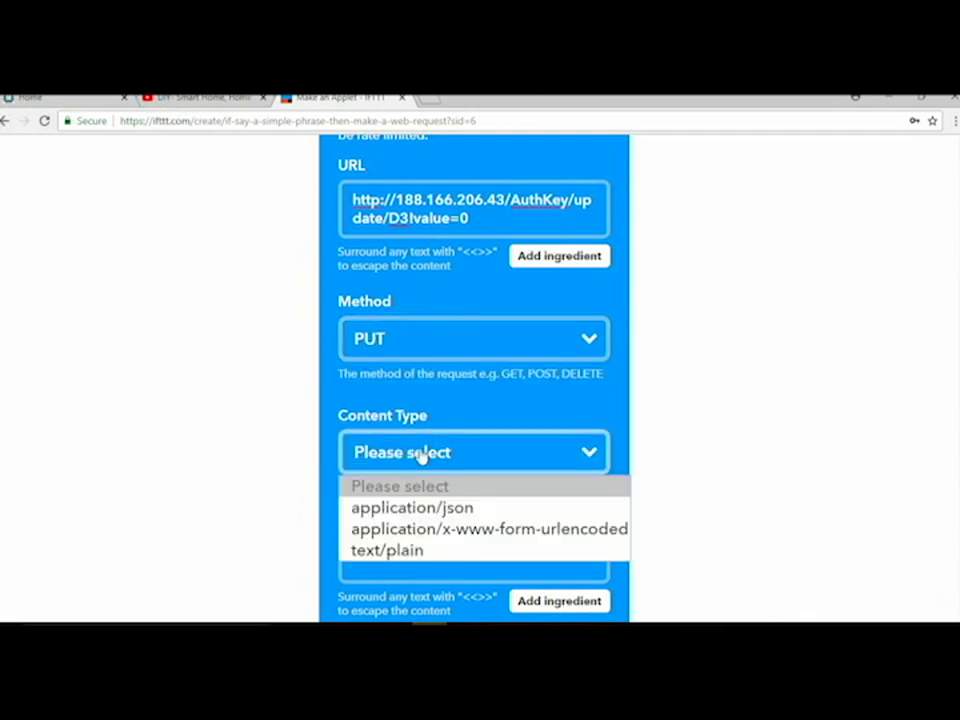
pyautogui.click(418, 508)
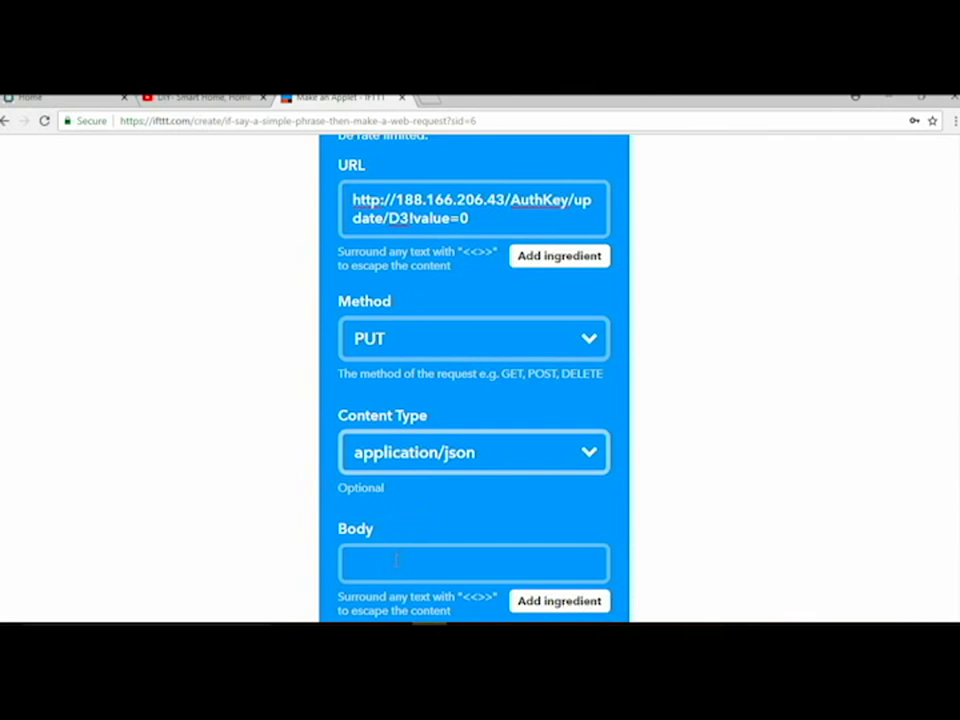
pyautogui.click(396, 561)
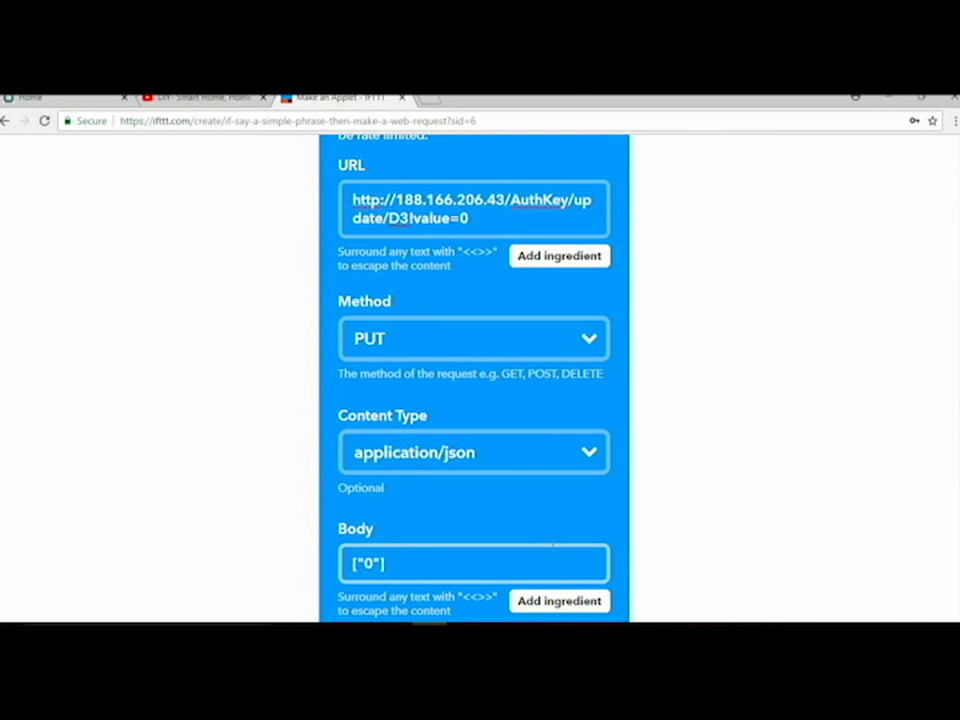
pyautogui.scroll(-2, 474, 380)
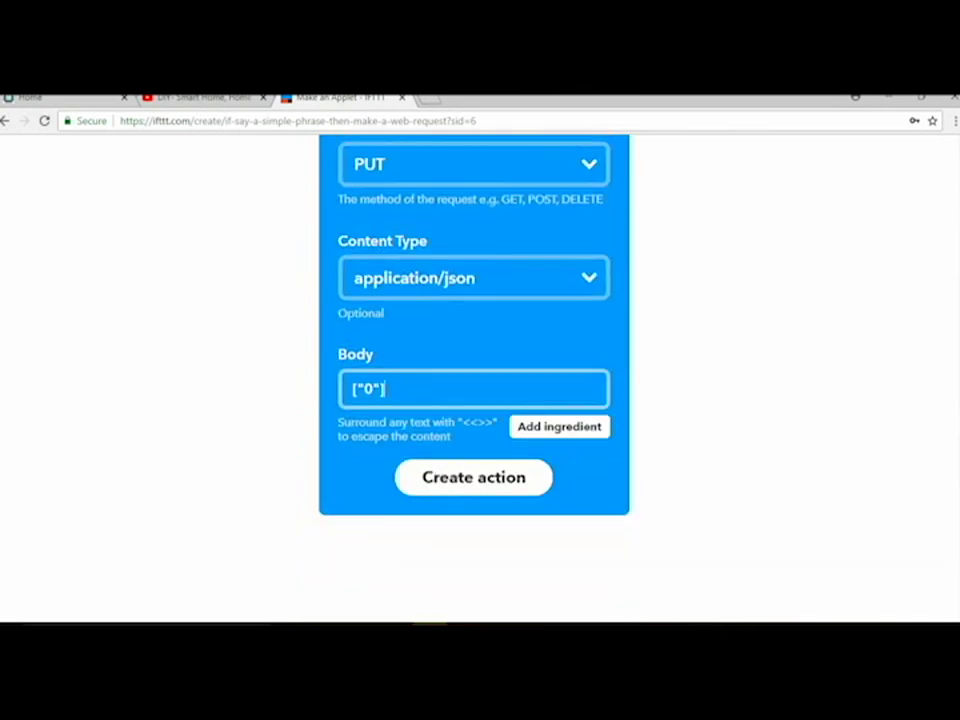
pyautogui.click(477, 484)
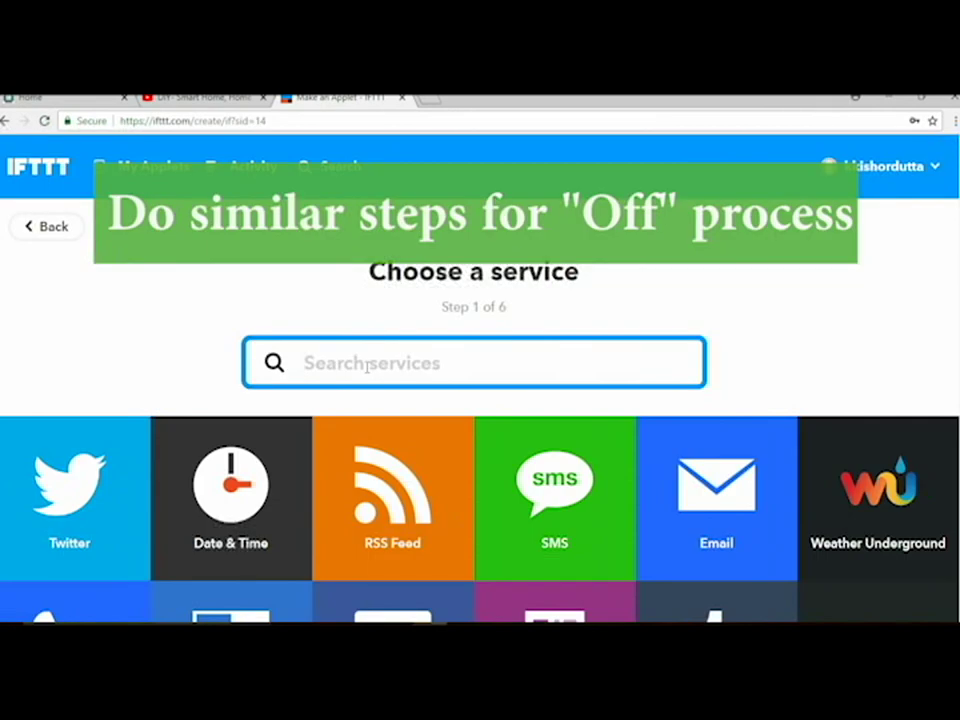
# Step: Choose Google Assistant's simple phrase trigger with 'turn off my fan' and 'please put my fan off'
pyautogui.write('goo')
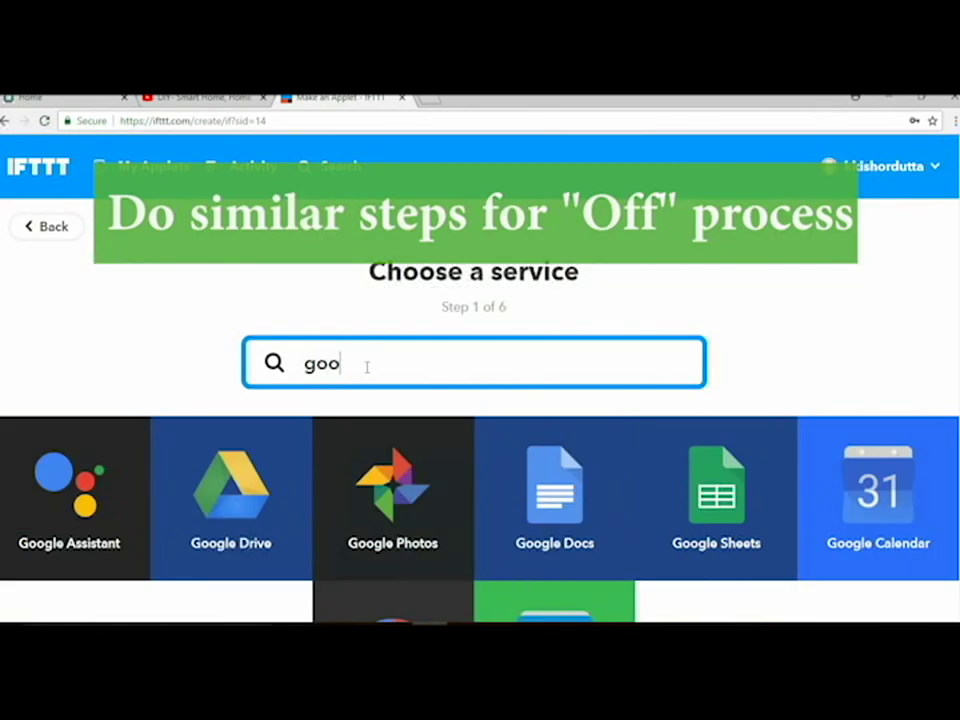
pyautogui.click(57, 545)
pyautogui.click(56, 549)
pyautogui.click(403, 530)
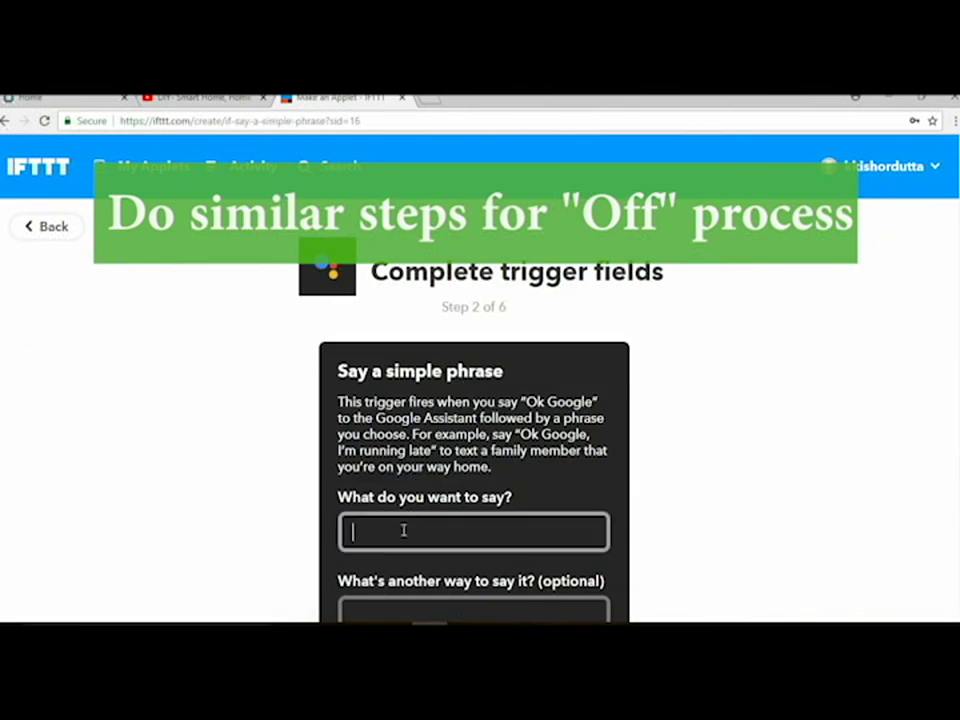
pyautogui.write('turn off my fan')
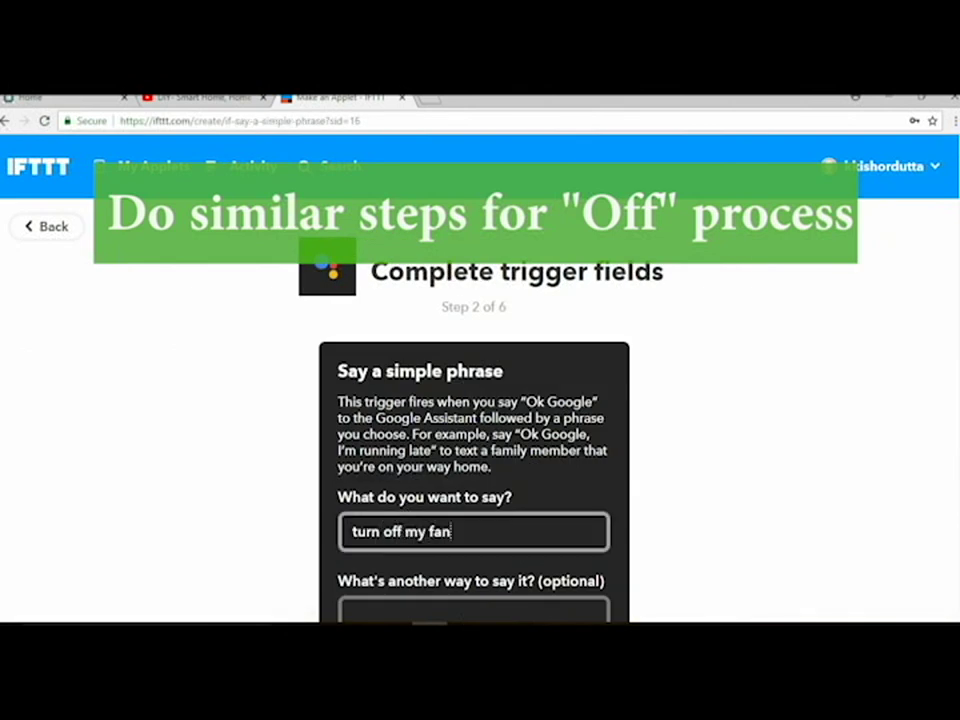
pyautogui.scroll(-2, 581, 466)
pyautogui.click(581, 466)
pyautogui.write('please put m')
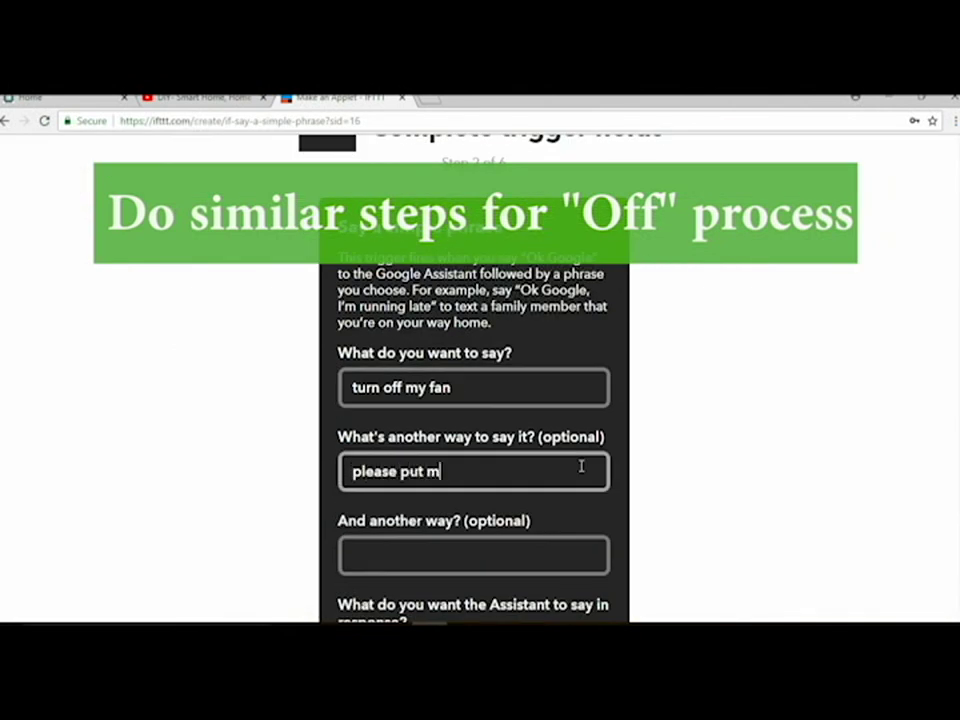
pyautogui.write('y fan off')
# Step: Add 'fan off', reply 'ok sir, turning off your fan', and create the trigger
pyautogui.click(488, 557)
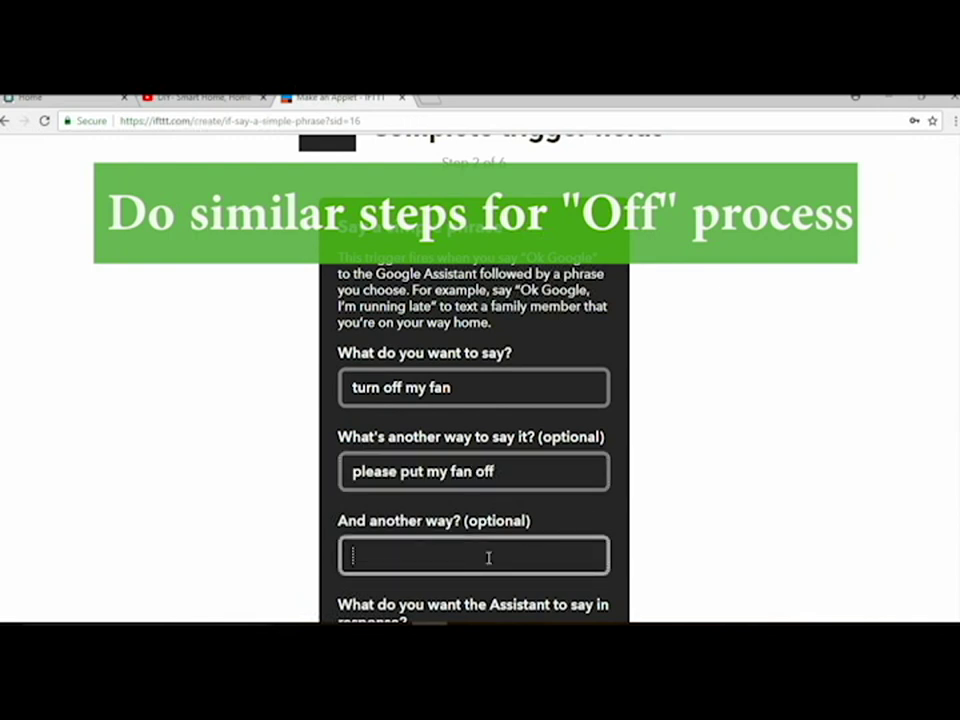
pyautogui.write('fan off')
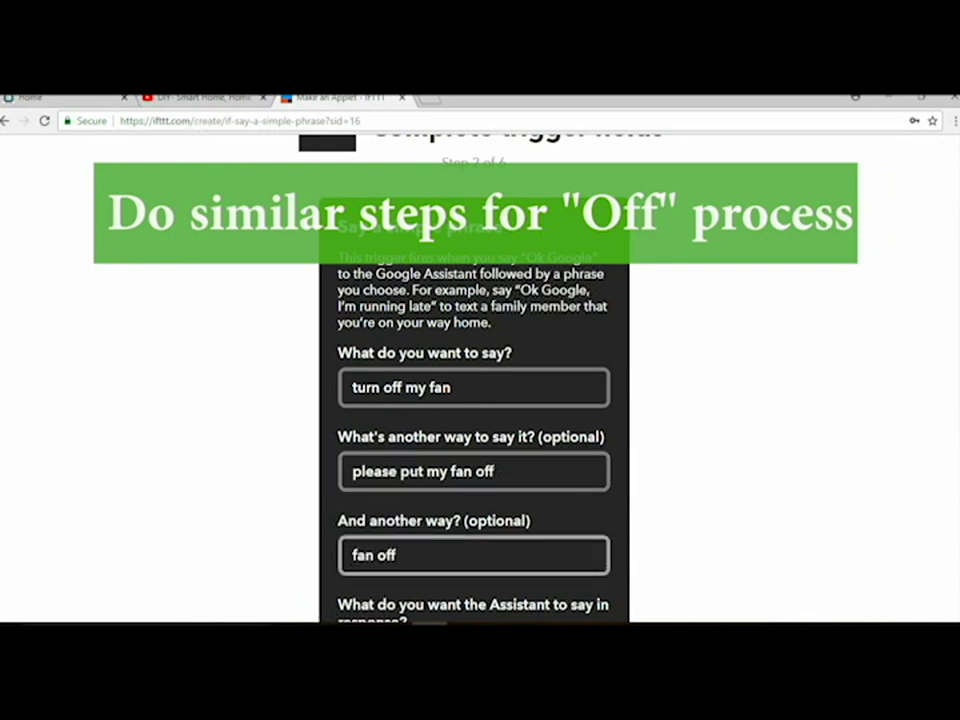
pyautogui.scroll(-2, 480, 500)
pyautogui.click(479, 486)
pyautogui.write('ok sir')
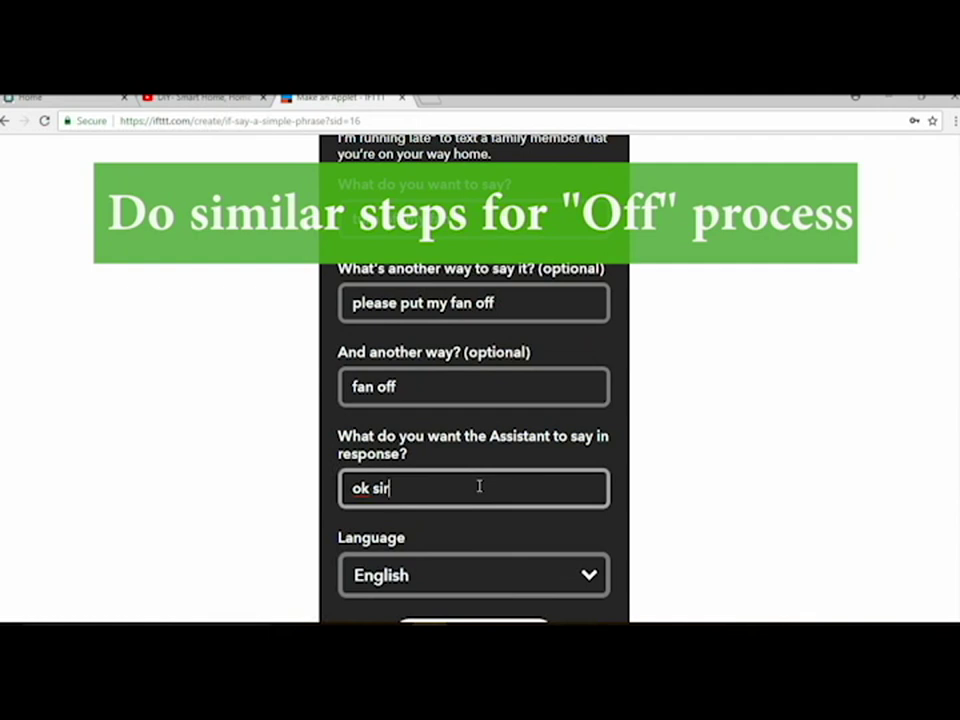
pyautogui.write(', turning o')
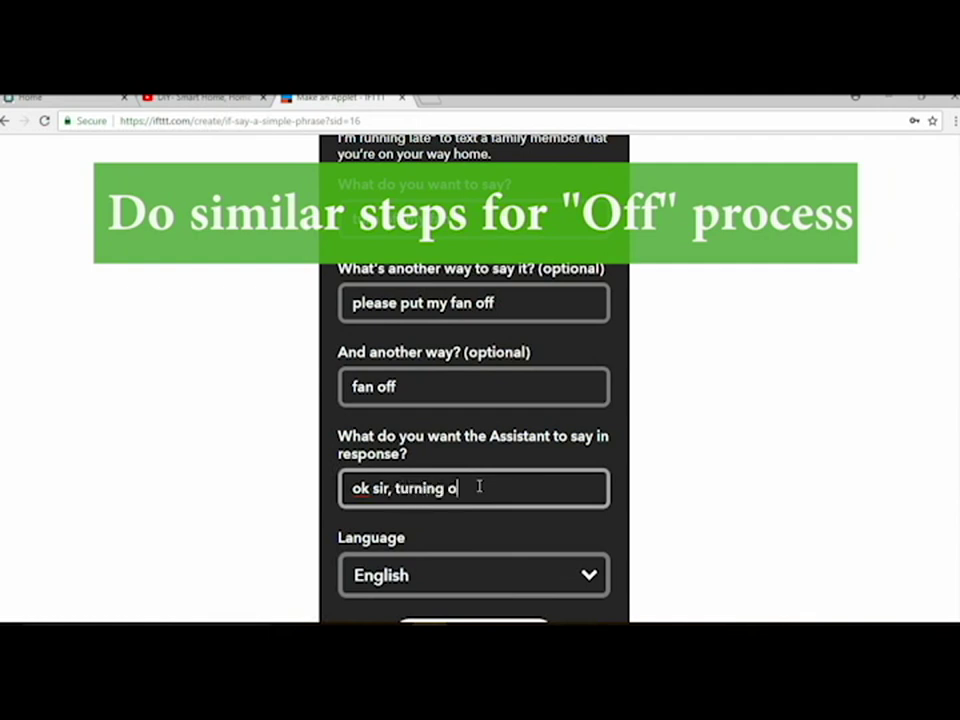
pyautogui.write('ff your fan')
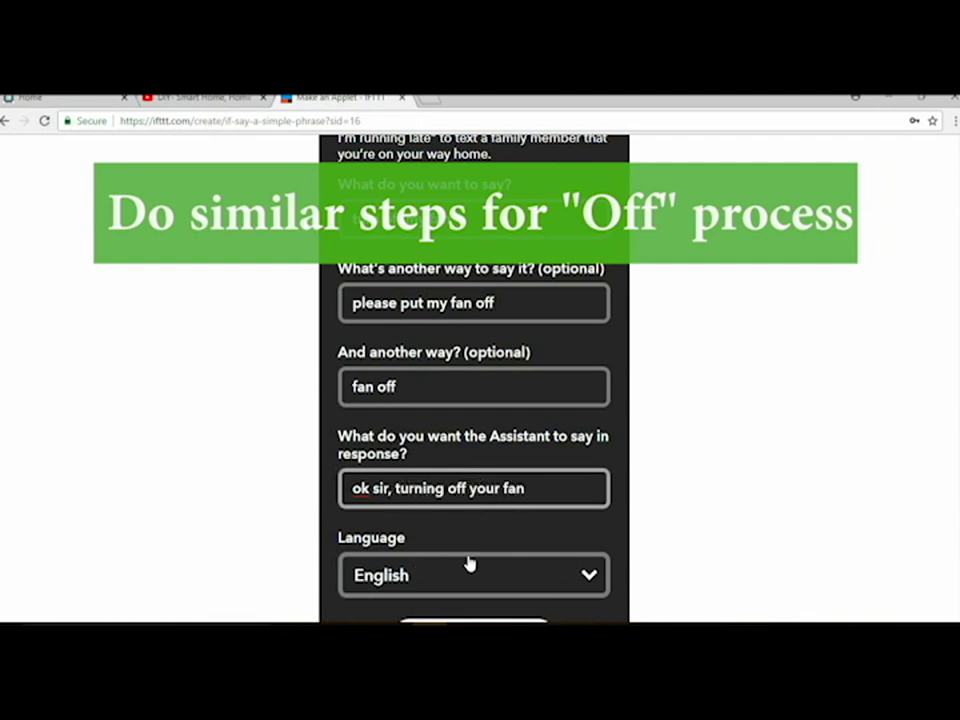
pyautogui.scroll(-2, 469, 564)
pyautogui.click(540, 483)
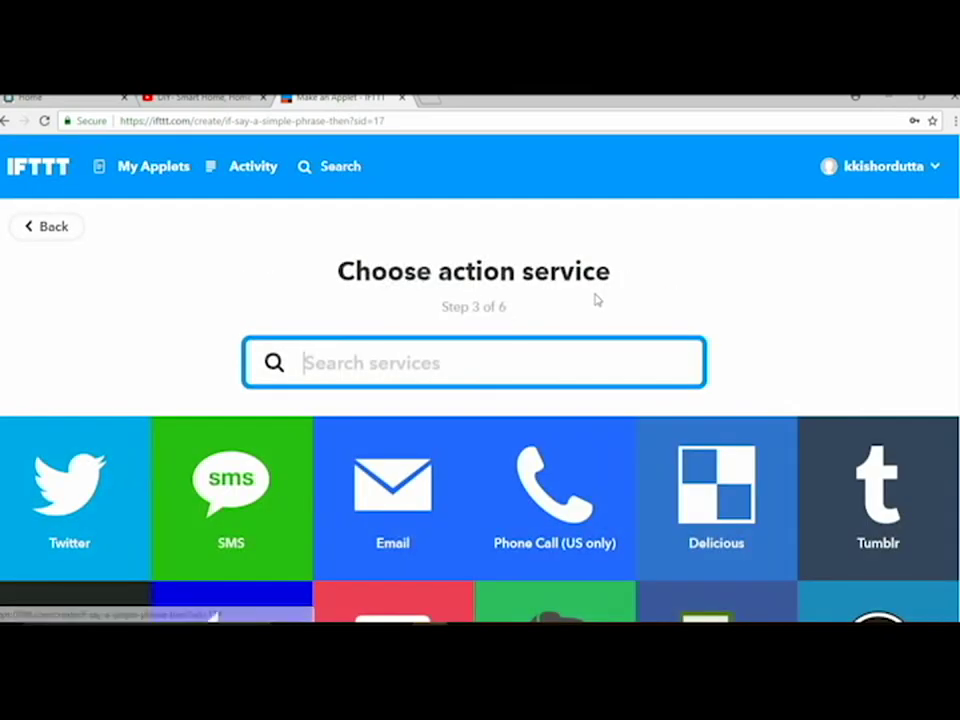
pyautogui.write('web')
pyautogui.click(474, 497)
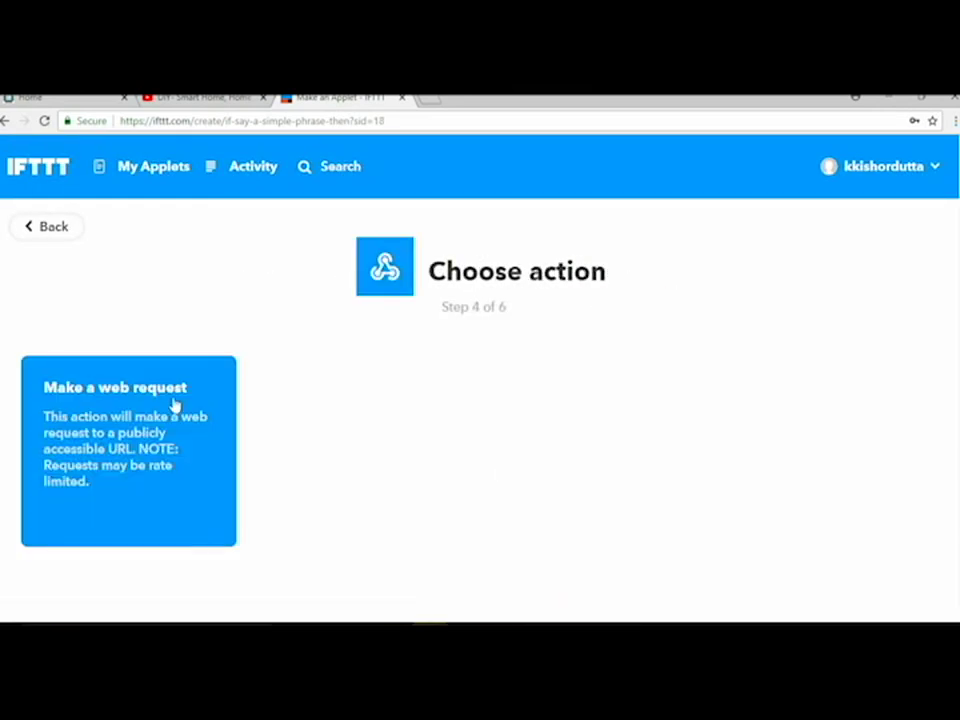
pyautogui.click(172, 406)
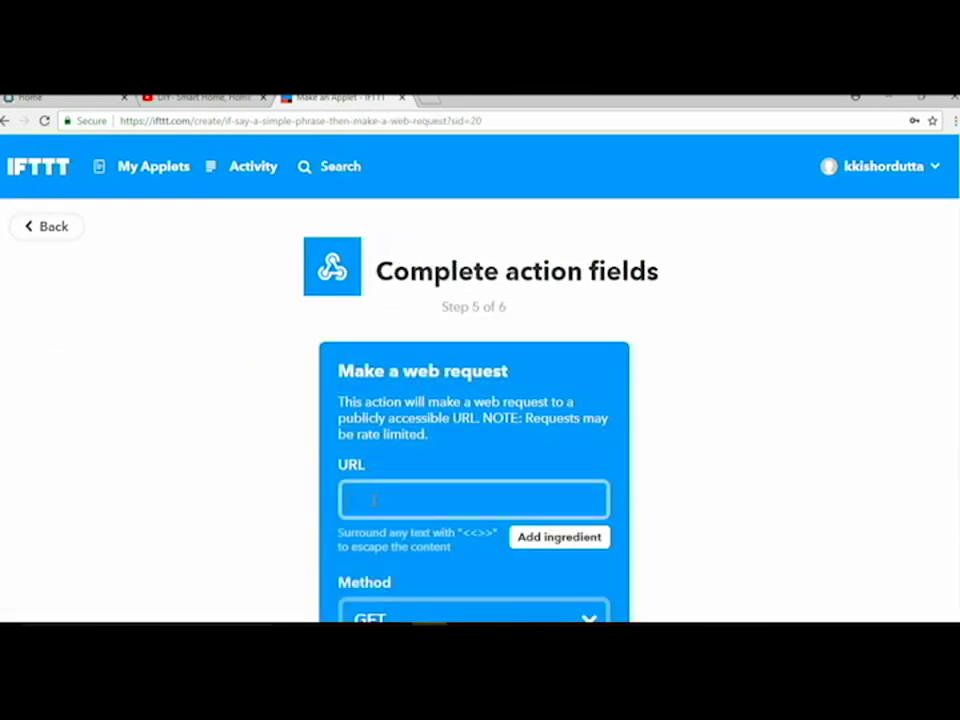
pyautogui.click(373, 500)
pyautogui.write('http://188.166.')
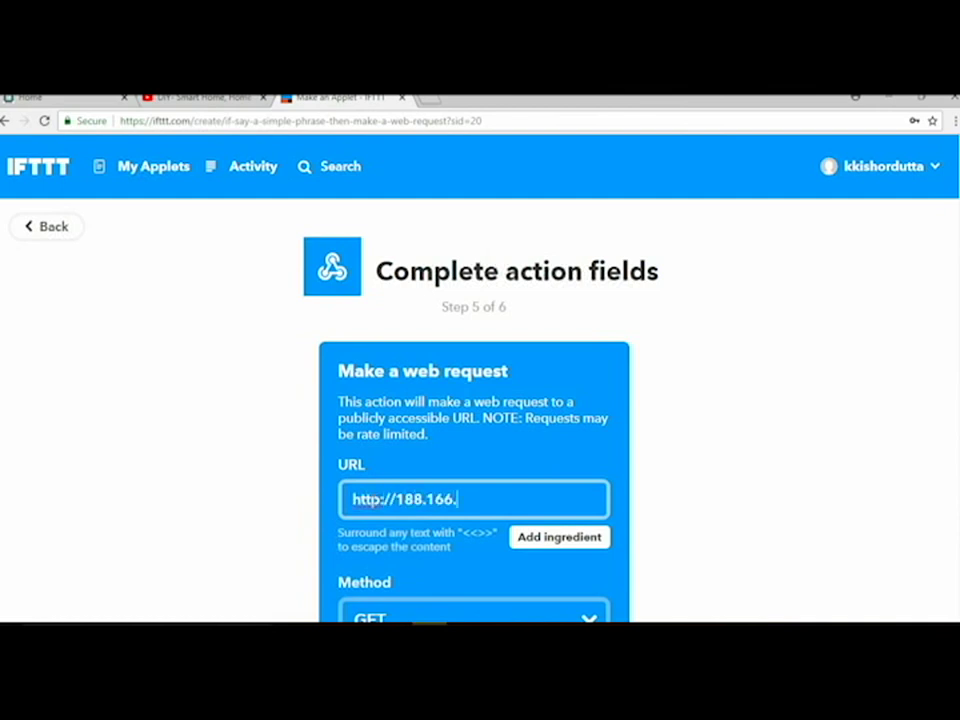
pyautogui.write('206.43/AuthToken')
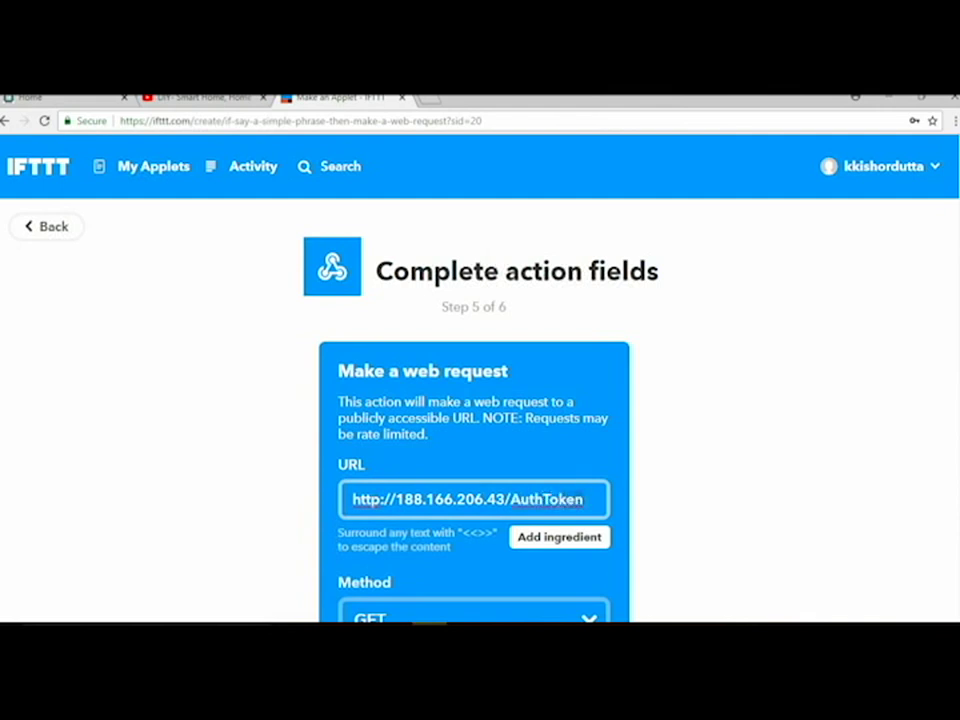
pyautogui.write('/')
pyautogui.write('upd')
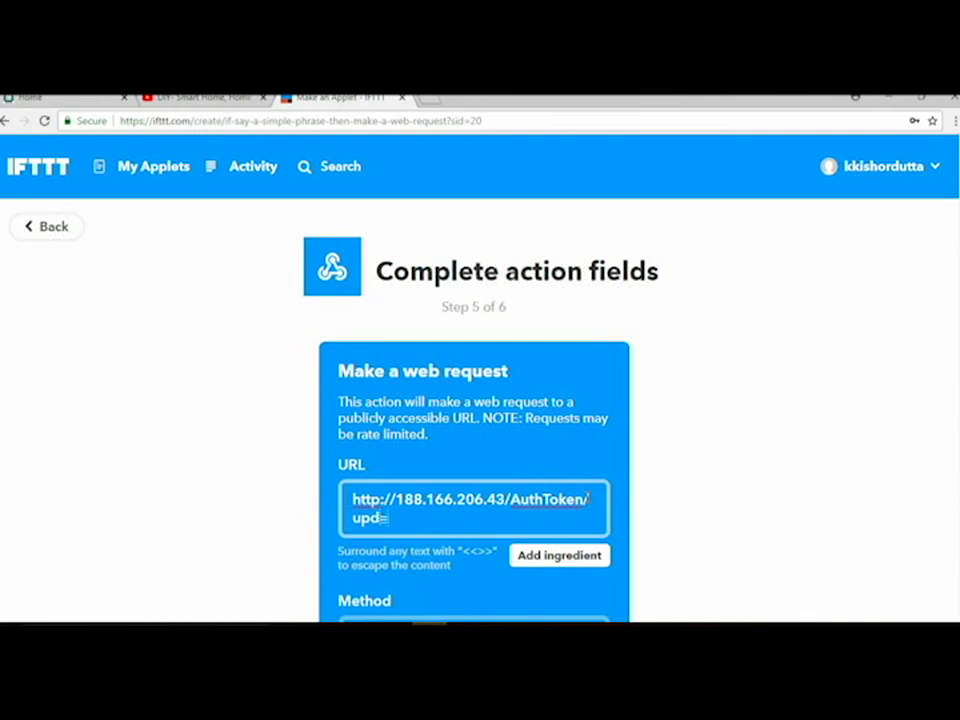
pyautogui.write('ate/D3?value=0')
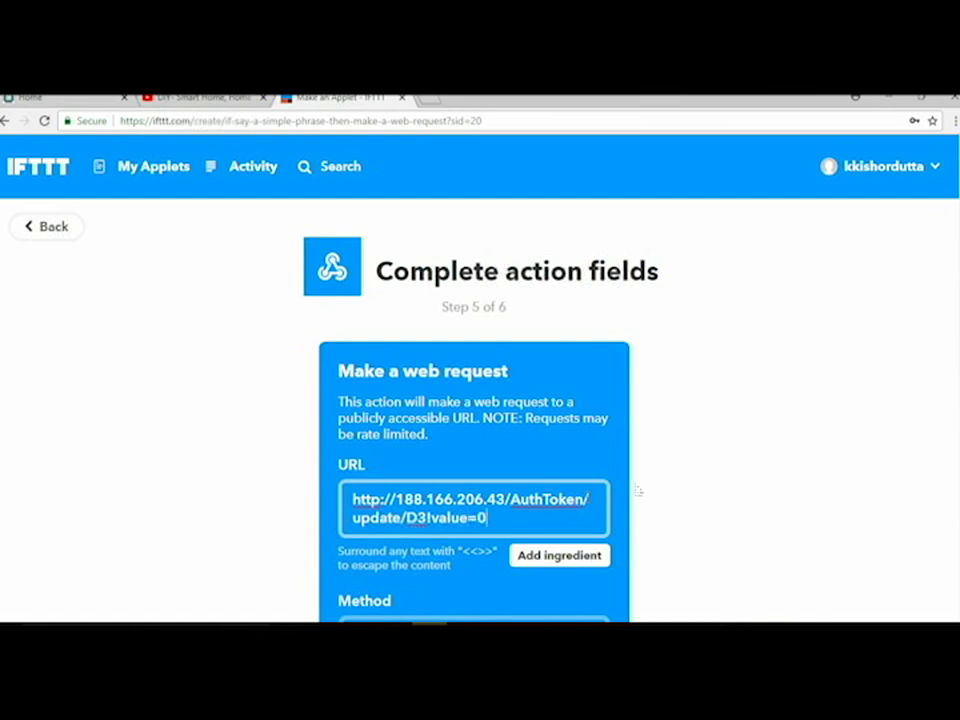
# Step: Use PUT with application/json and body {"1"}, then create the action
pyautogui.scroll(-5, 634, 489)
pyautogui.click(446, 385)
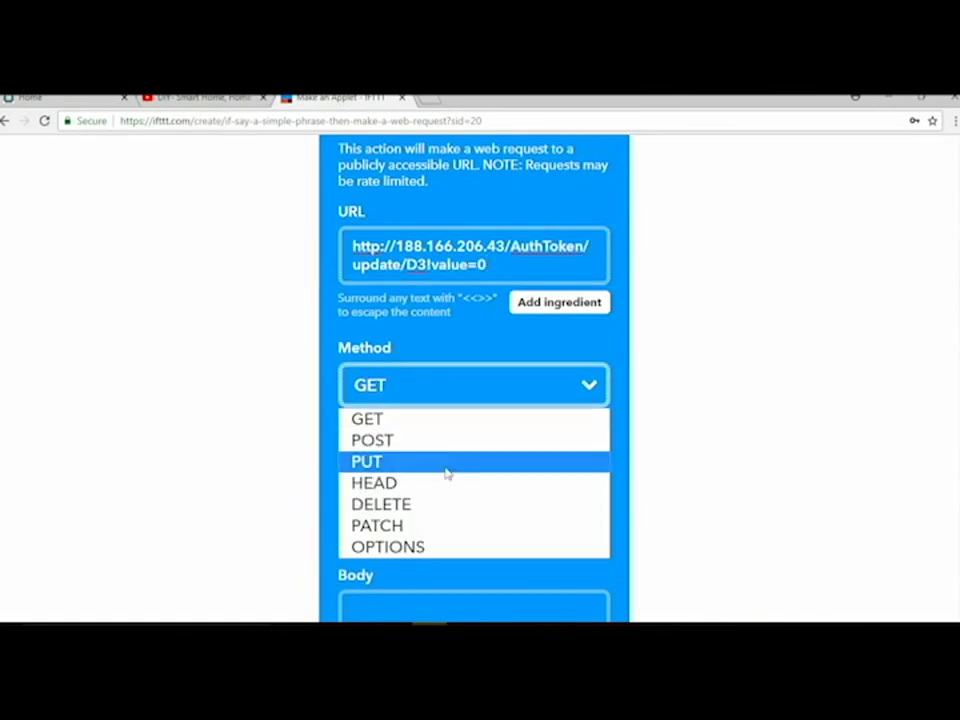
pyautogui.click(446, 461)
pyautogui.click(465, 498)
pyautogui.click(444, 553)
pyautogui.scroll(-2, 566, 443)
pyautogui.click(566, 443)
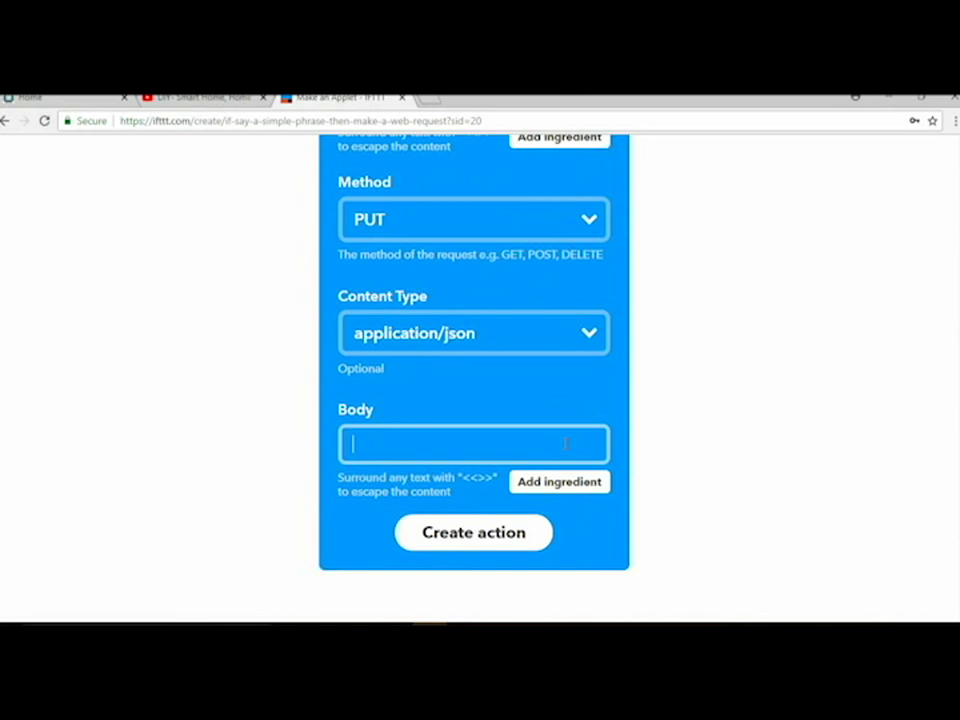
pyautogui.write('{"1"}')
pyautogui.click(495, 533)
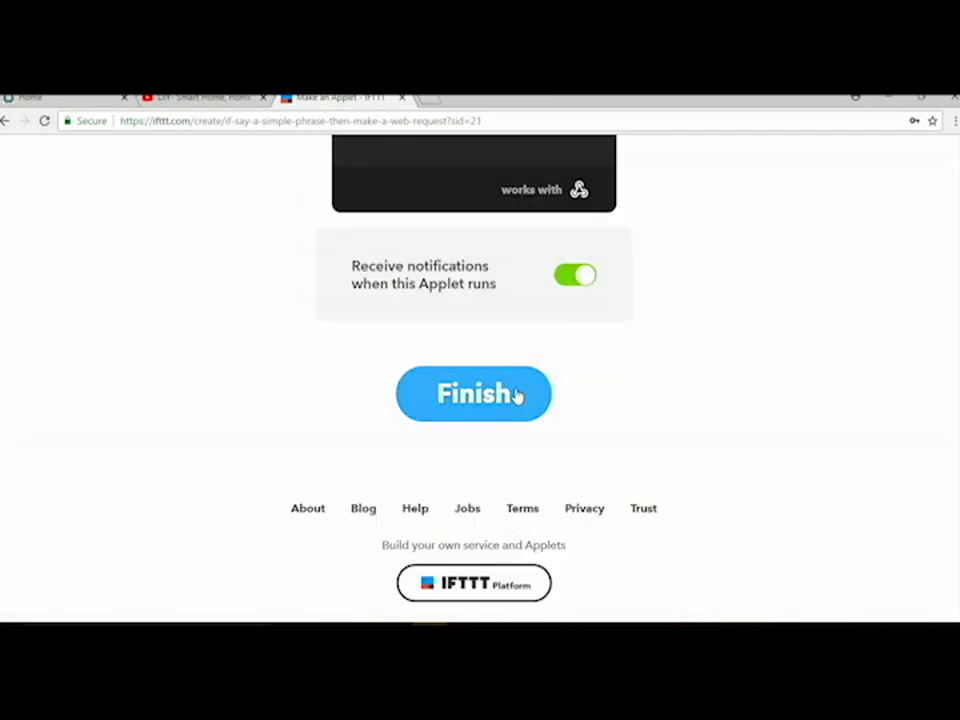
# Step: Finish the fan-off applet so it goes live
pyautogui.click(516, 396)
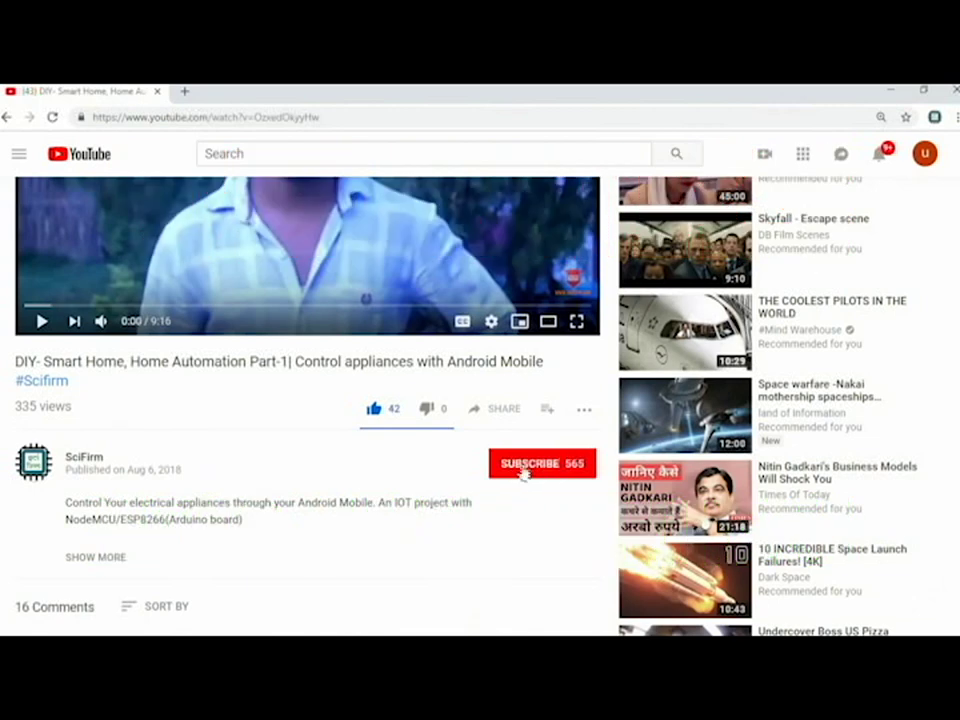
# Step: Subscribe to the SciFirm YouTube channel
pyautogui.click(541, 468)
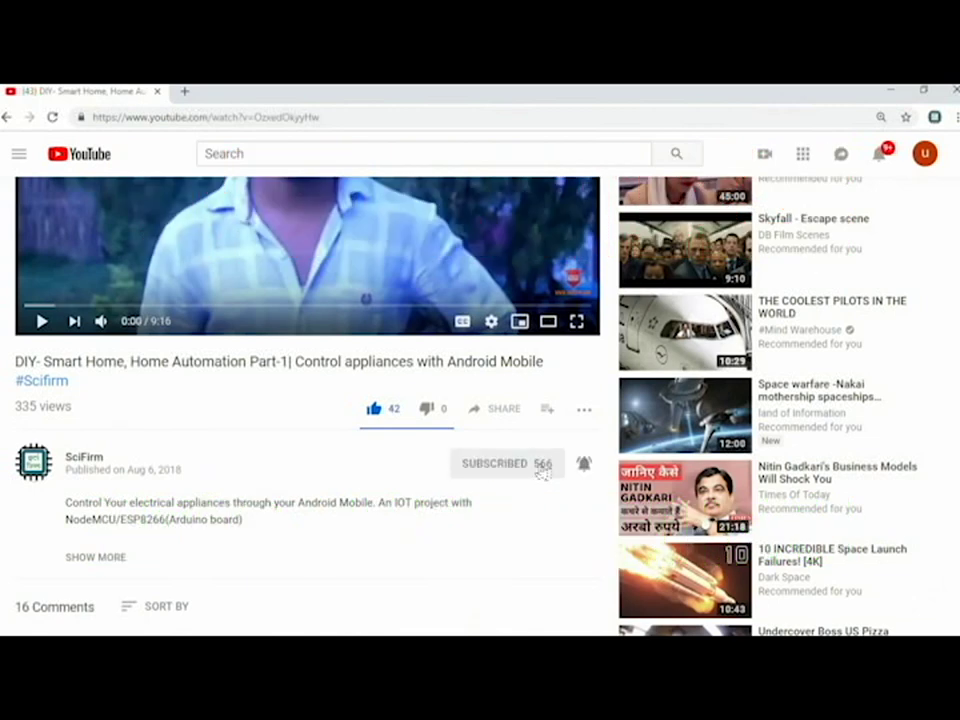